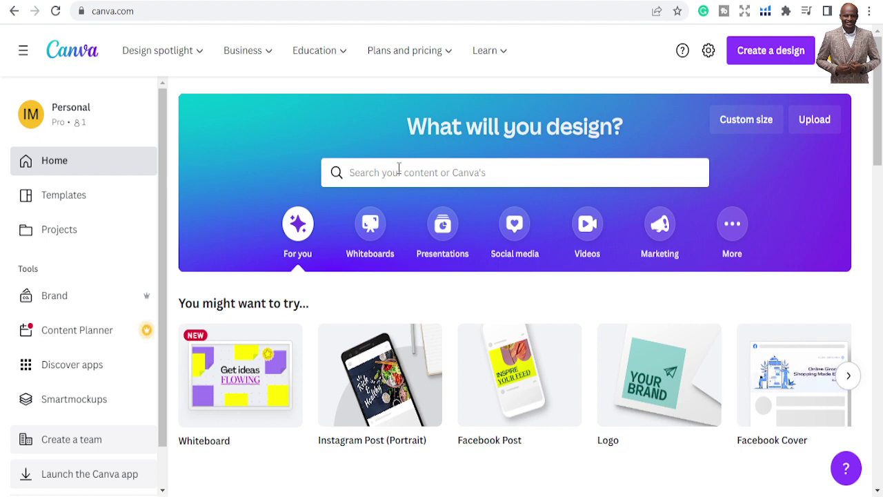
Search the templates for 'instagram post' and pick the Instagram Post (Square) suggestion
click(398, 168)
text(in)
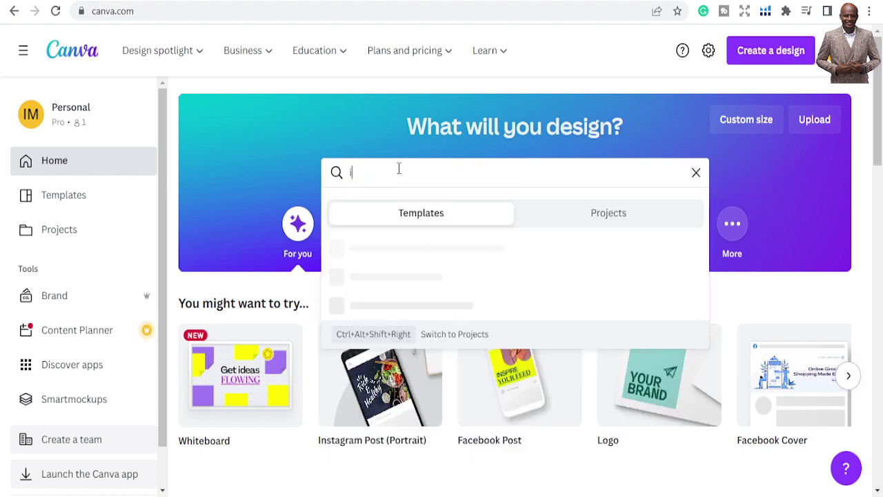
key(BackSpace)
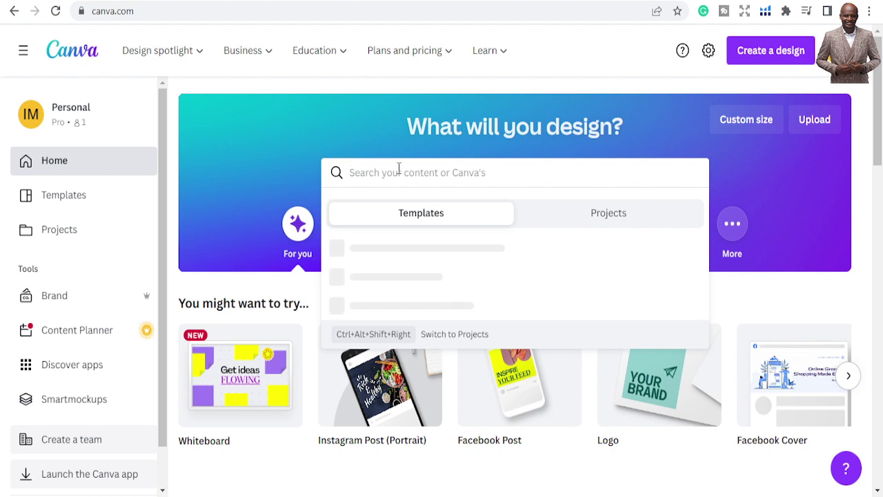
click(255, 153)
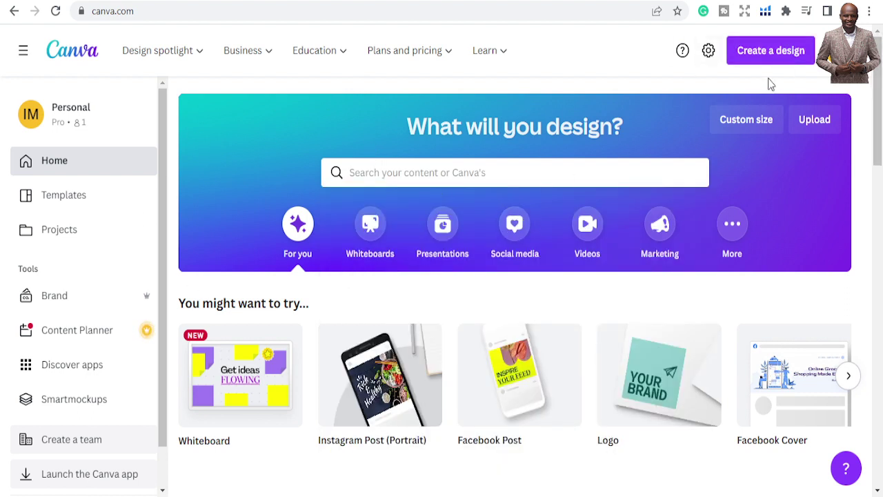
click(449, 174)
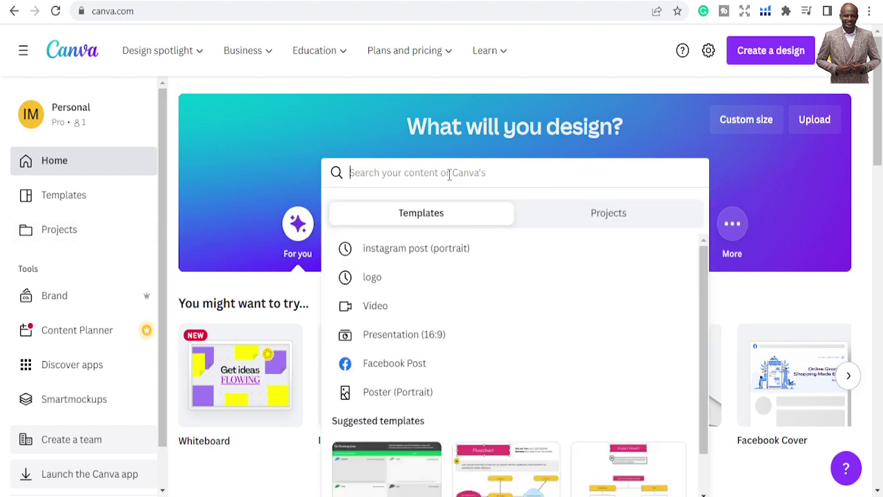
text(insta)
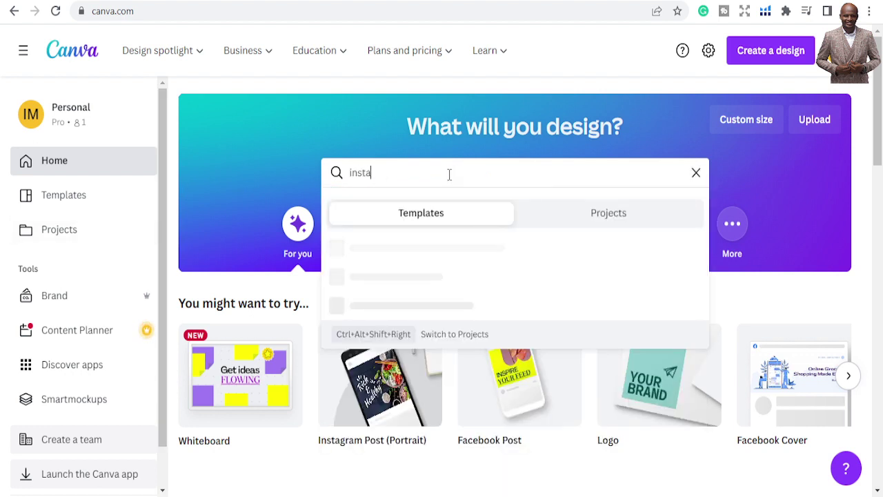
text(gram)
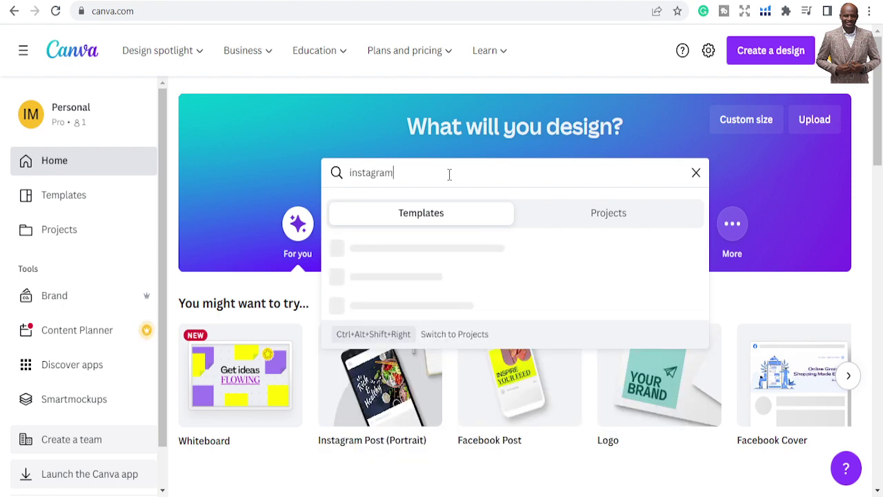
text( post)
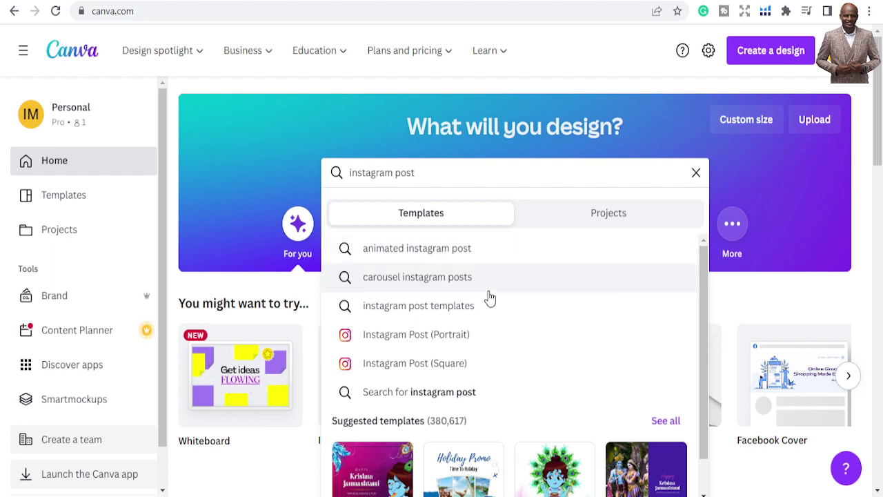
click(414, 366)
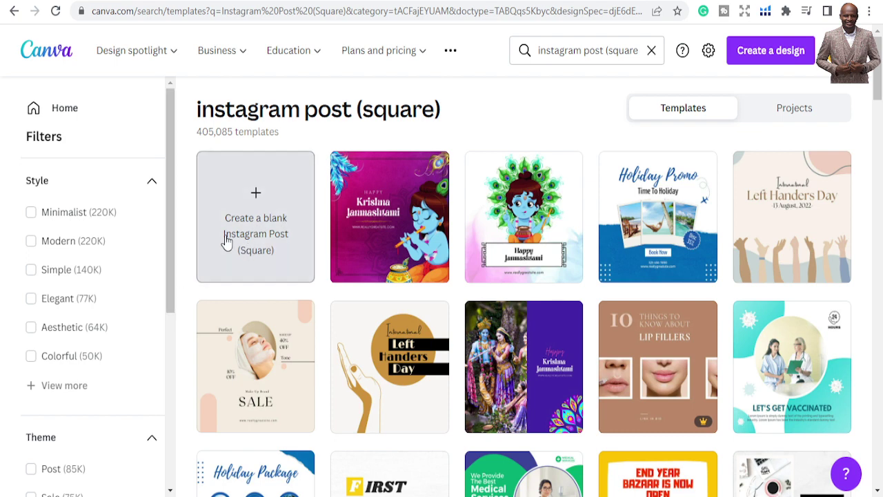
Scroll through the square Instagram post results and open the 'We Are Digital Marketing Expert' template
scroll(577, 325, down, 3)
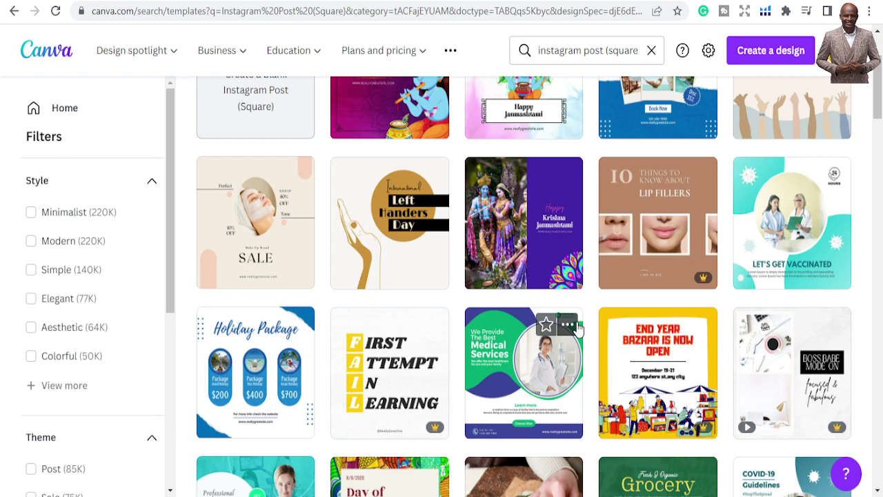
mouse_move(695, 279)
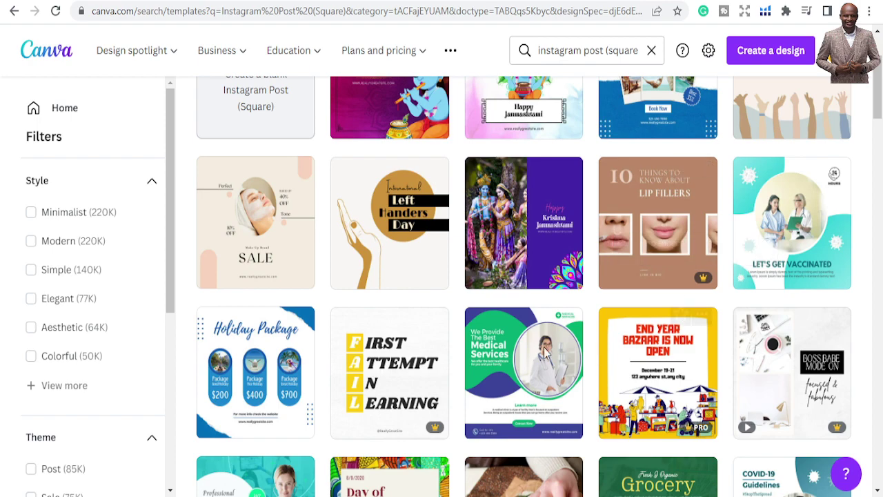
scroll(587, 407, down, 1)
scroll(587, 407, down, 5)
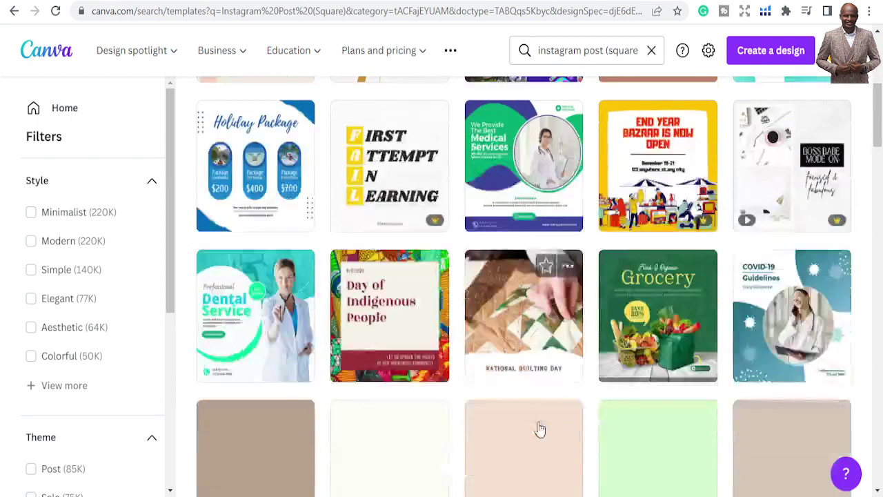
scroll(545, 365, down, 6)
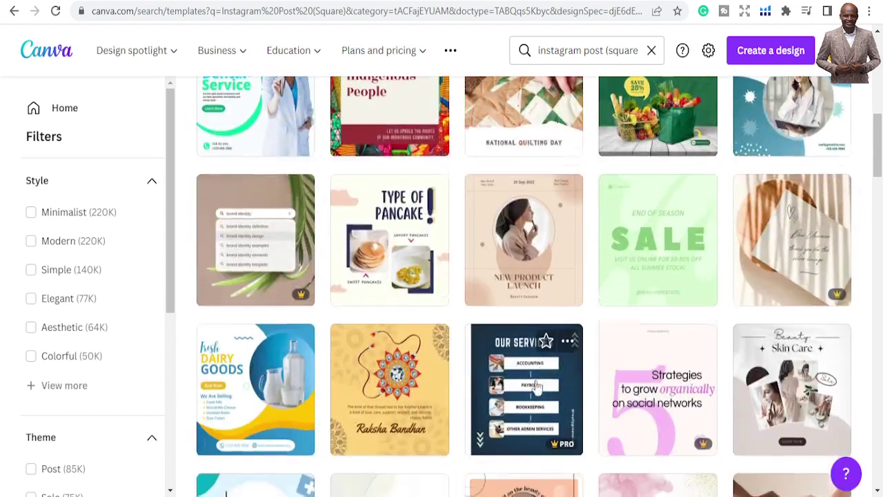
scroll(527, 423, down, 5)
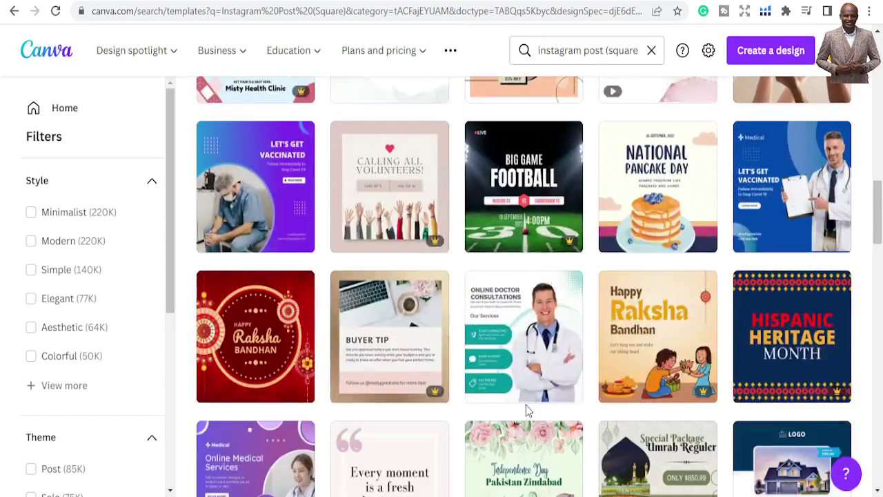
scroll(526, 387, down, 2)
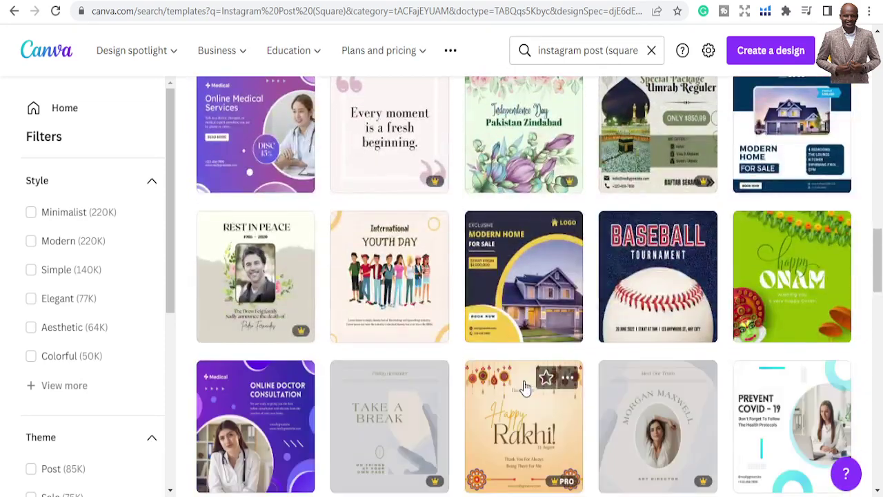
scroll(521, 428, down, 7)
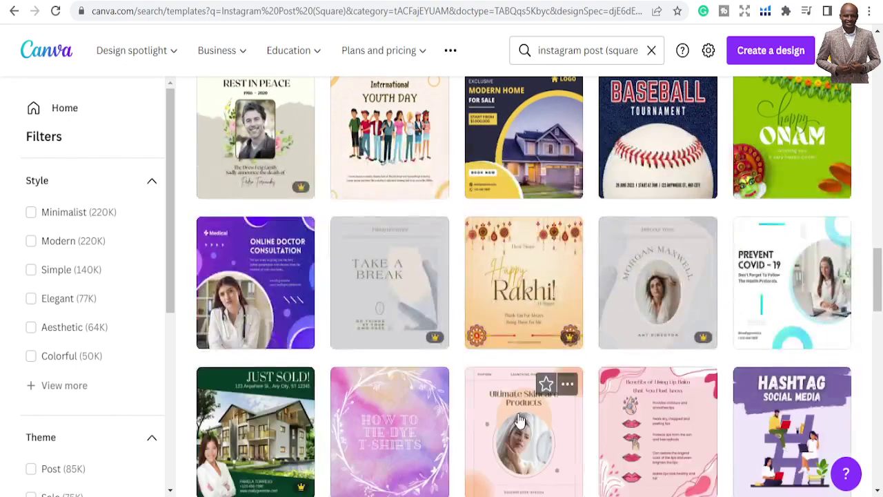
scroll(511, 407, down, 2)
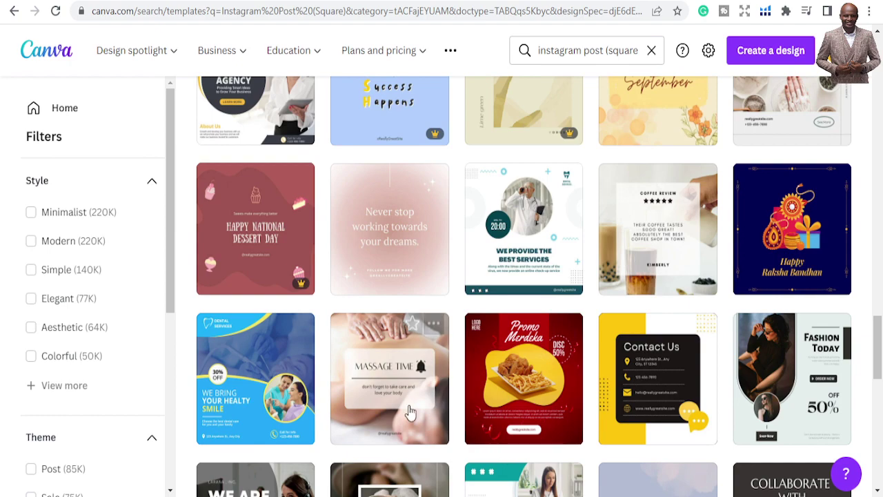
scroll(502, 450, down, 6)
scroll(417, 393, up, 3)
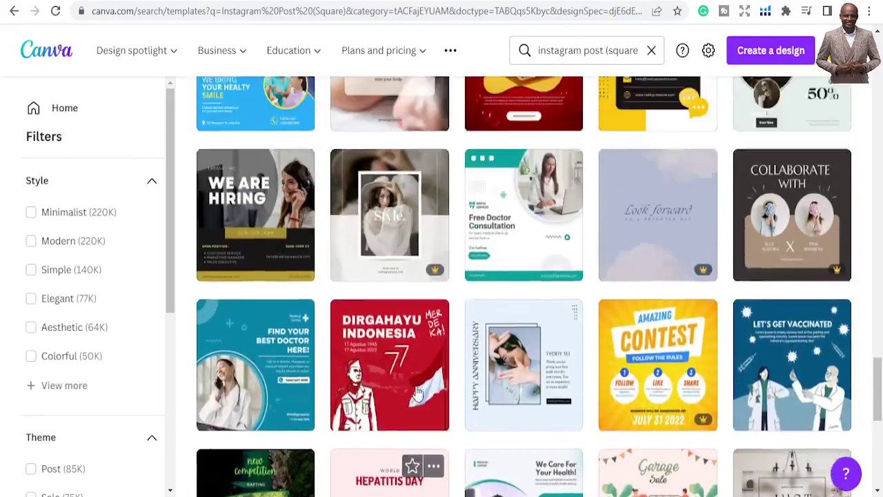
scroll(444, 264, down, 3)
scroll(443, 264, down, 3)
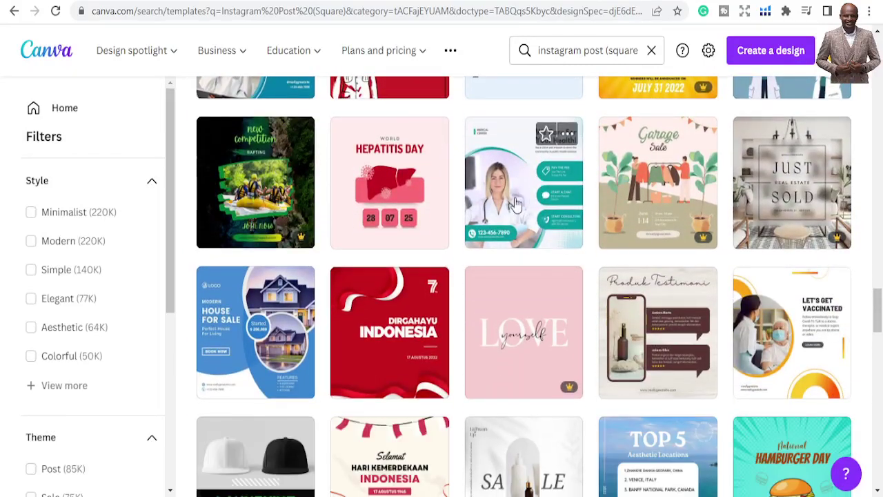
scroll(451, 247, down, 5)
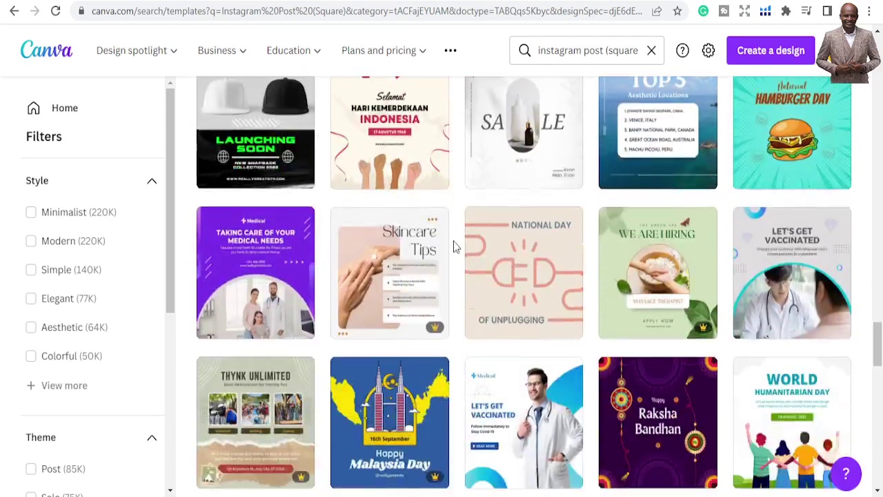
scroll(453, 247, down, 4)
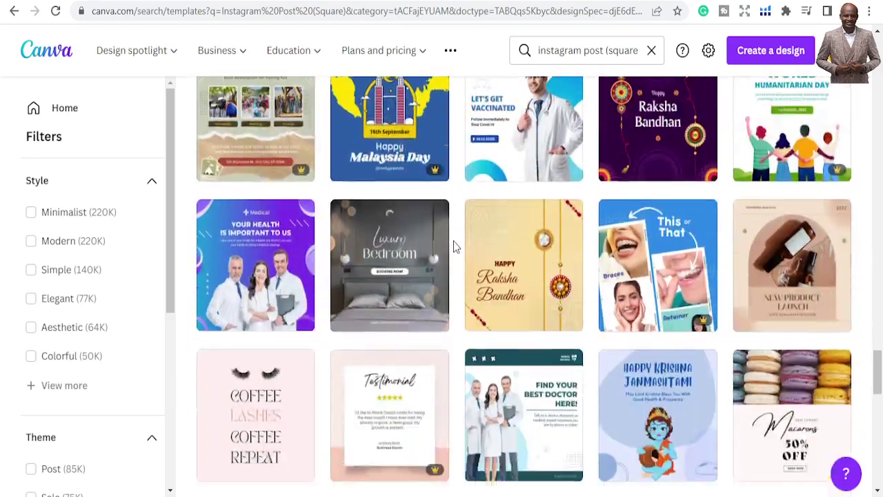
scroll(453, 246, down, 4)
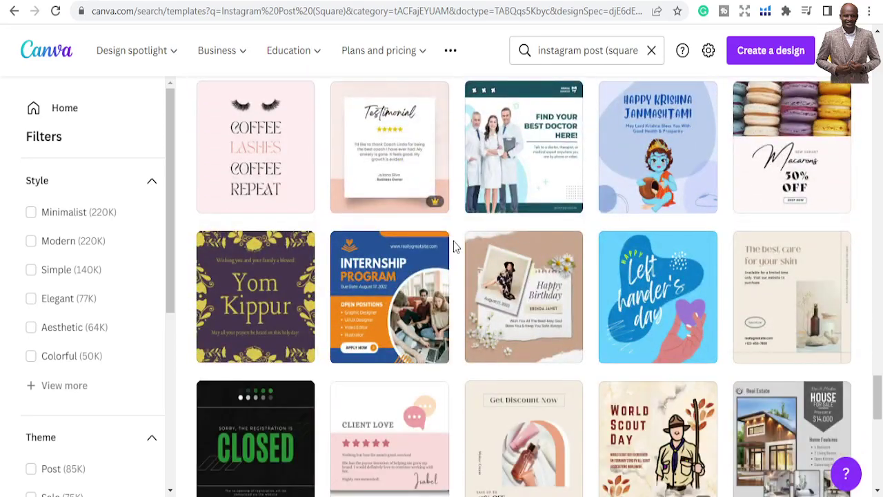
scroll(453, 246, down, 2)
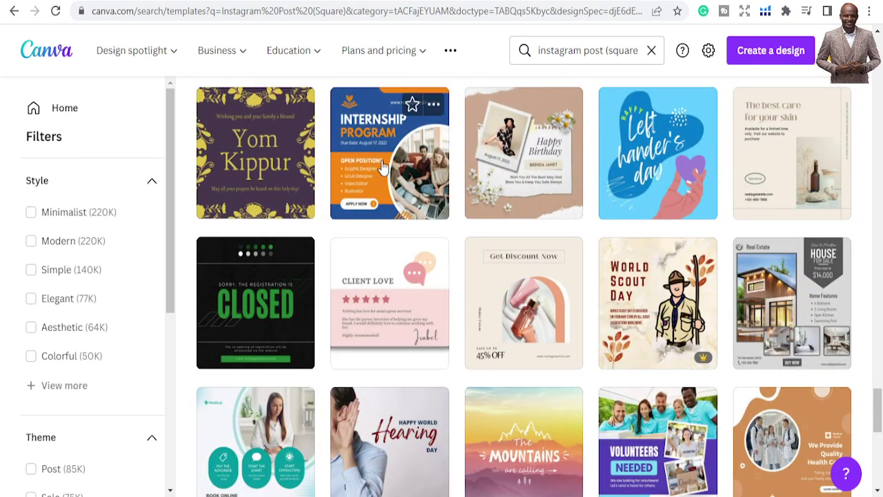
scroll(383, 168, down, 10)
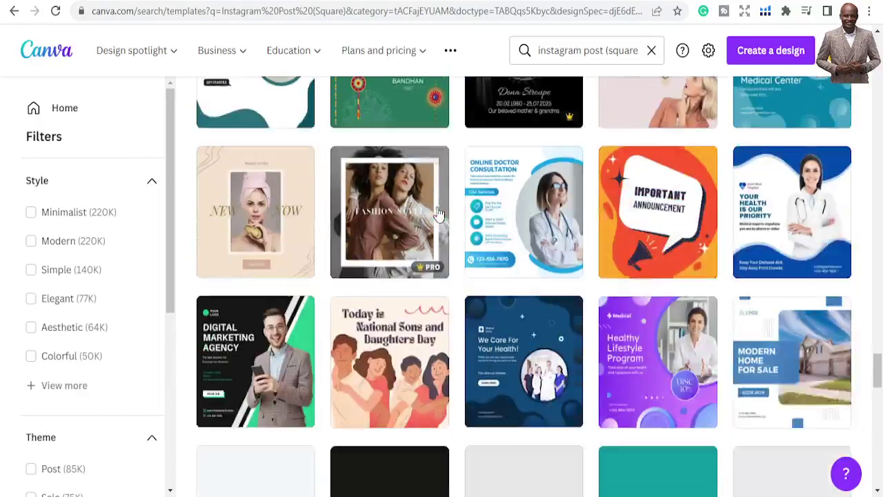
scroll(439, 217, down, 6)
scroll(442, 234, up, 3)
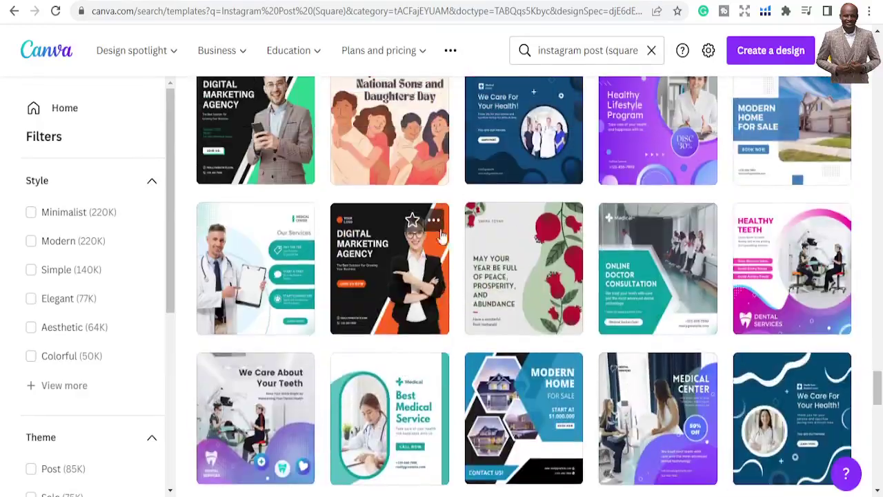
scroll(510, 265, down, 3)
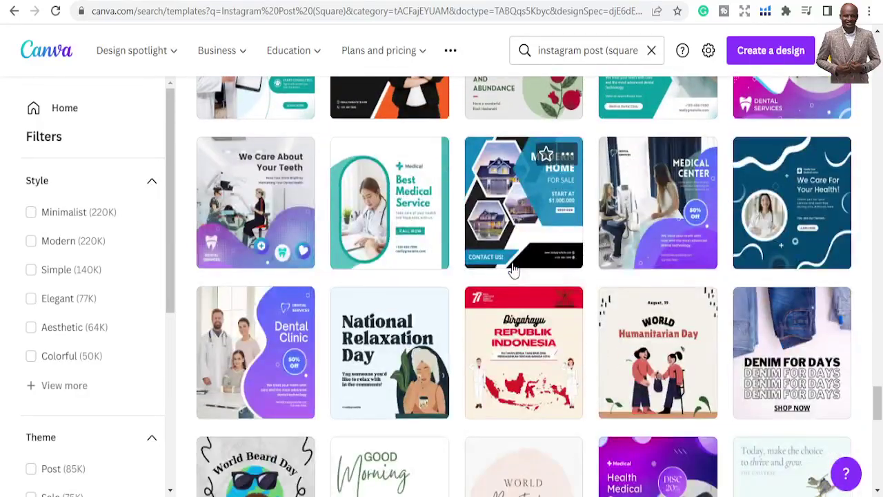
scroll(513, 269, down, 5)
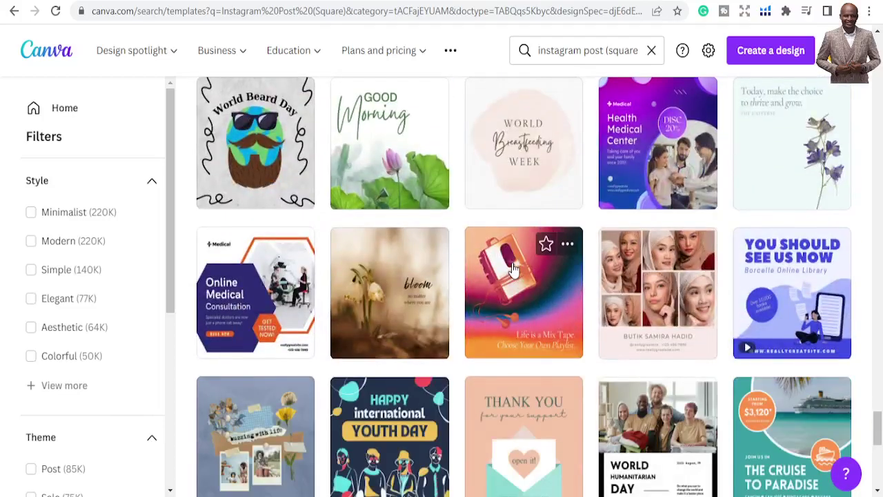
scroll(513, 271, down, 6)
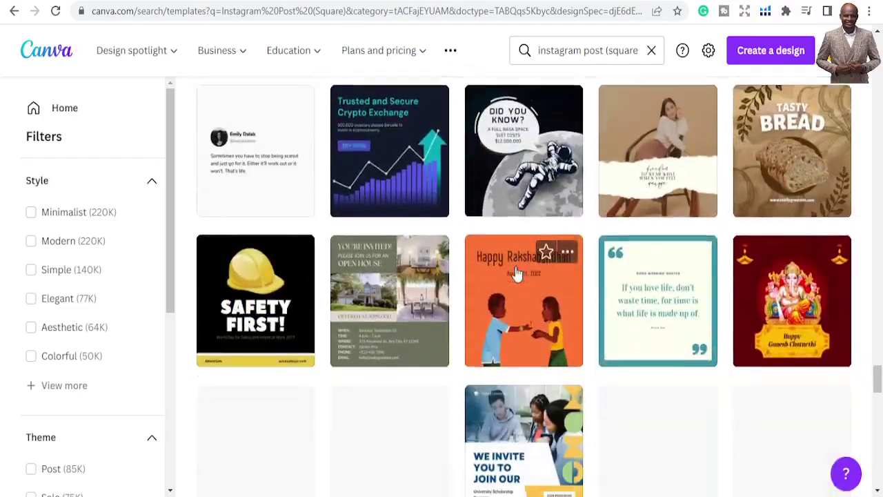
scroll(516, 272, down, 8)
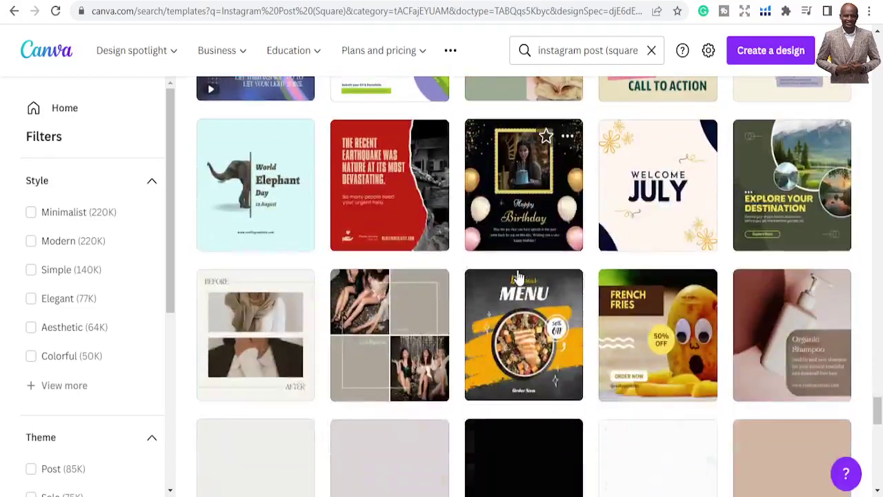
scroll(519, 280, down, 6)
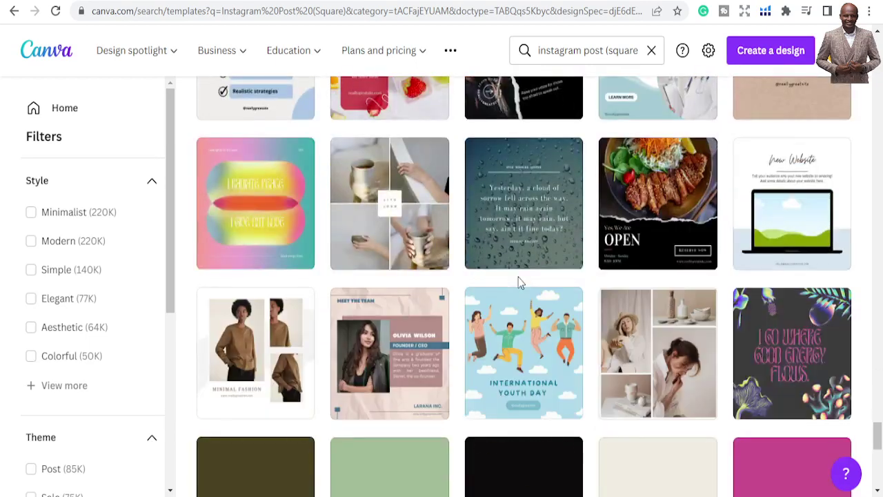
scroll(519, 282, down, 5)
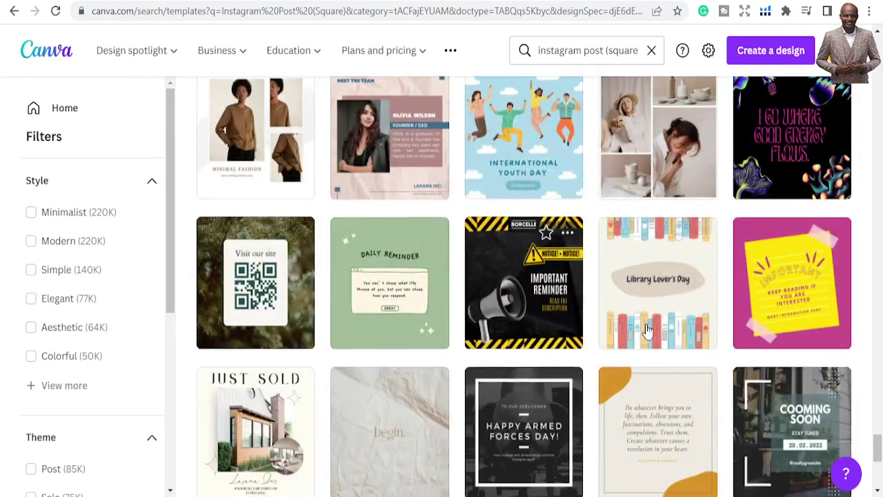
scroll(646, 327, down, 6)
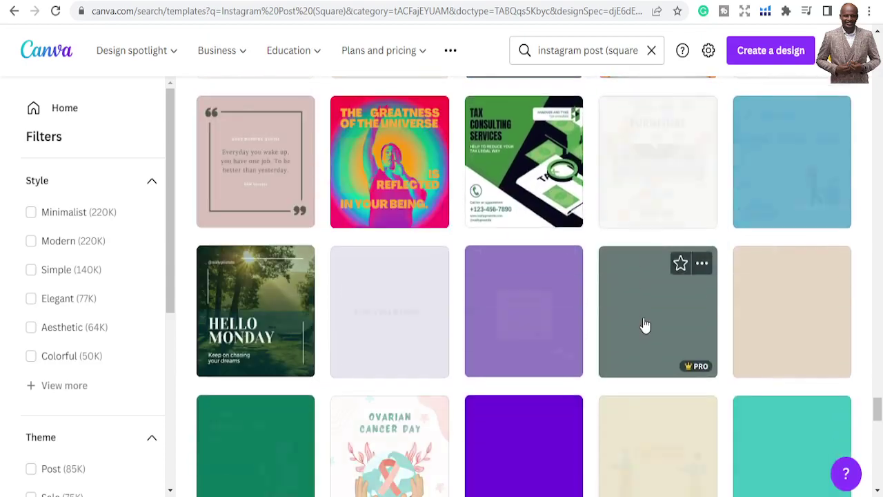
scroll(646, 327, down, 2)
scroll(646, 327, down, 3)
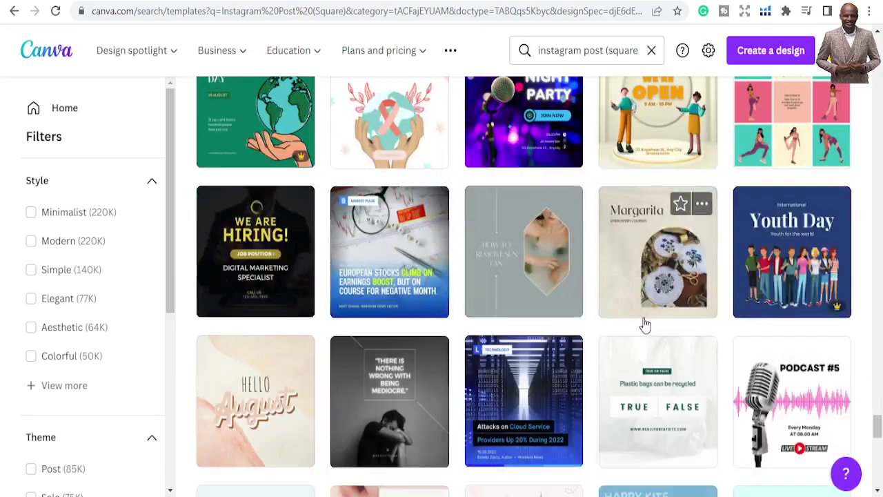
scroll(646, 327, up, 1)
scroll(646, 327, down, 7)
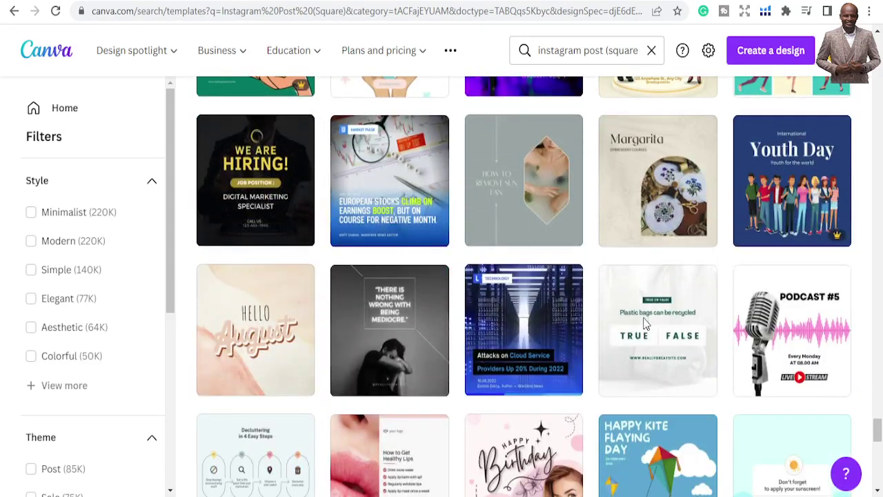
scroll(645, 324, down, 1)
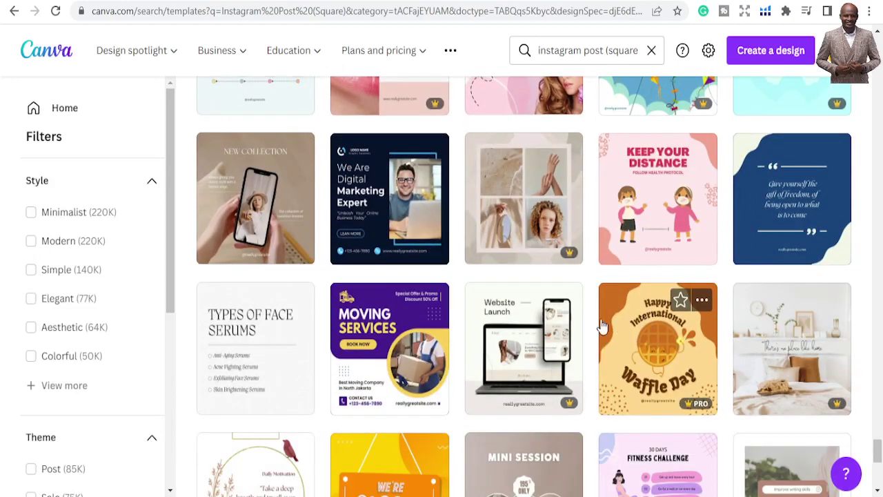
click(372, 200)
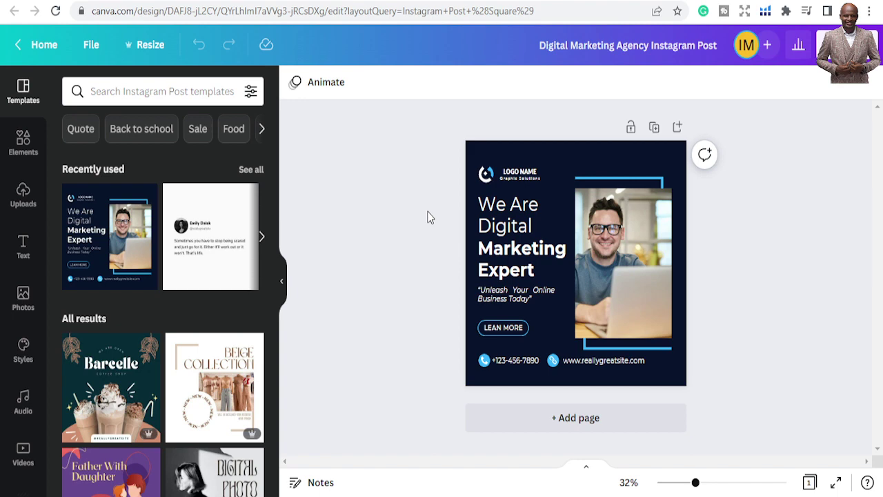
scroll(197, 309, down, 10)
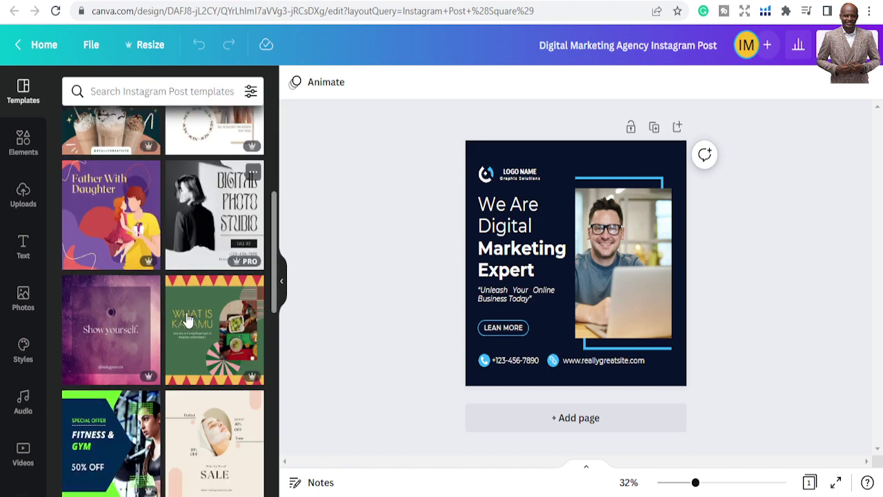
scroll(128, 310, up, 3)
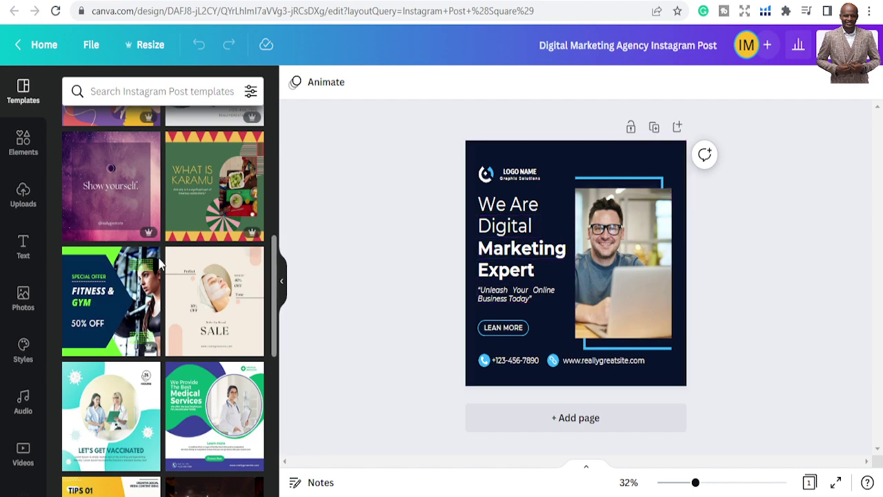
scroll(110, 266, down, 10)
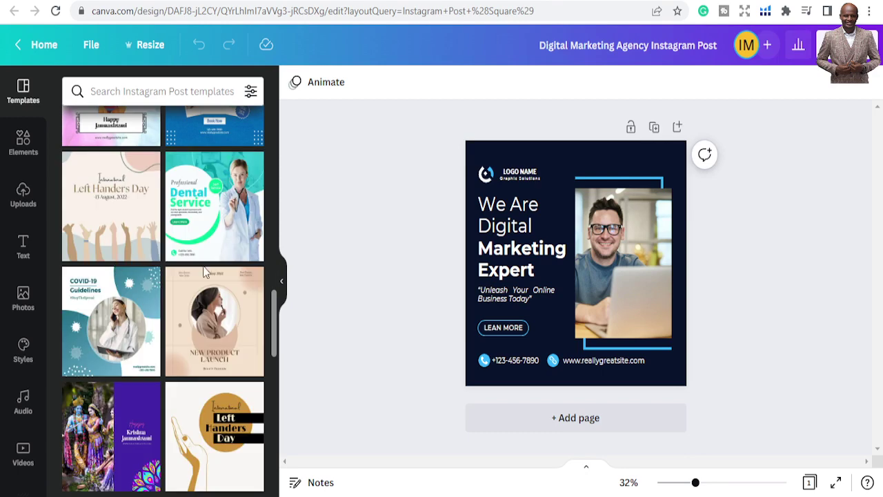
scroll(176, 219, up, 3)
scroll(176, 219, up, 8)
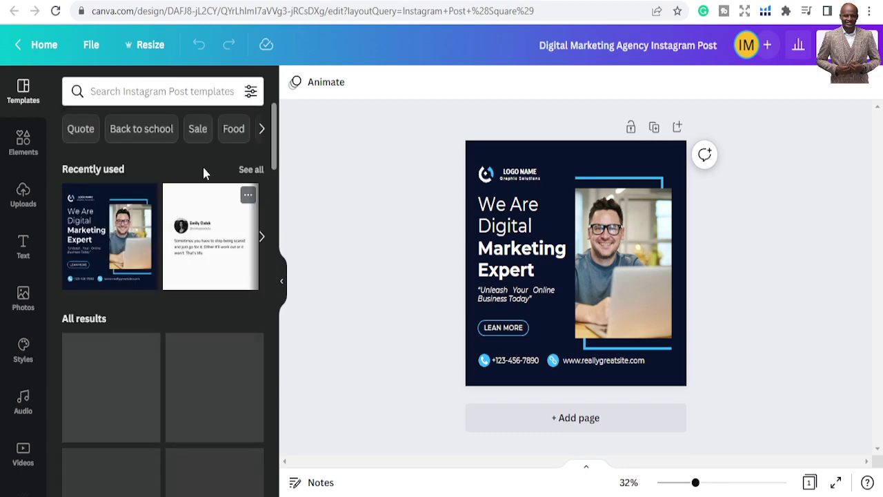
click(148, 48)
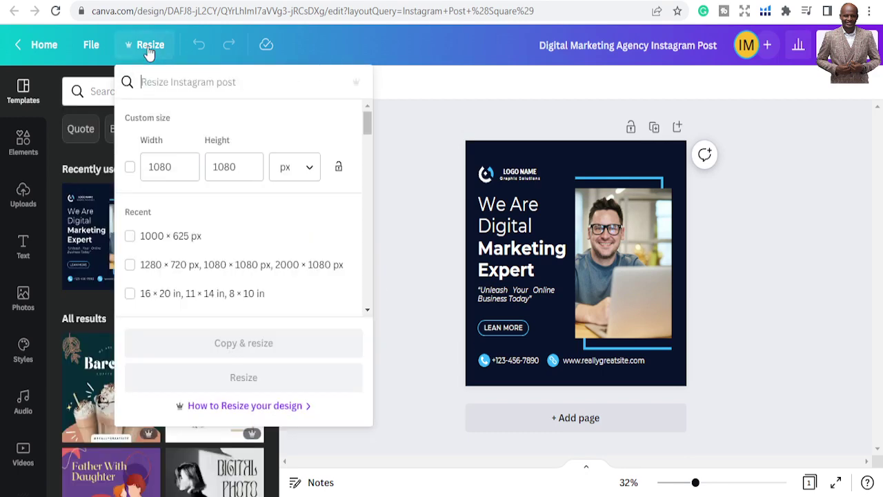
click(461, 119)
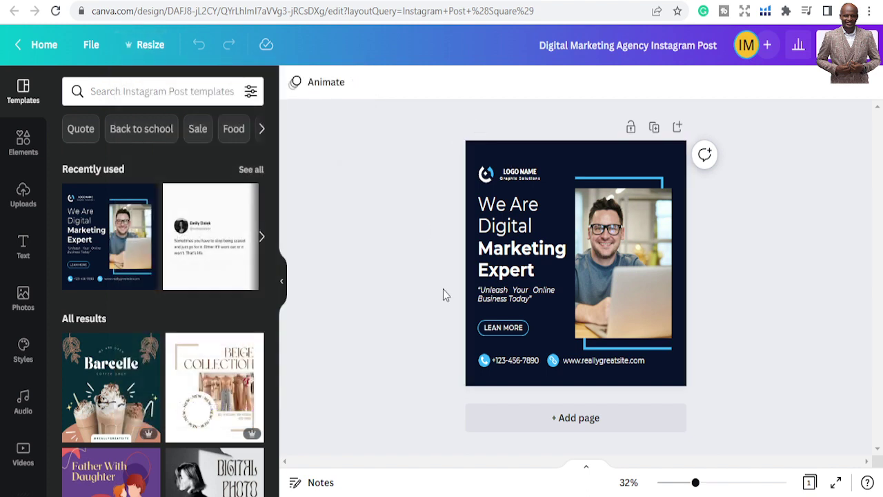
scroll(224, 310, down, 5)
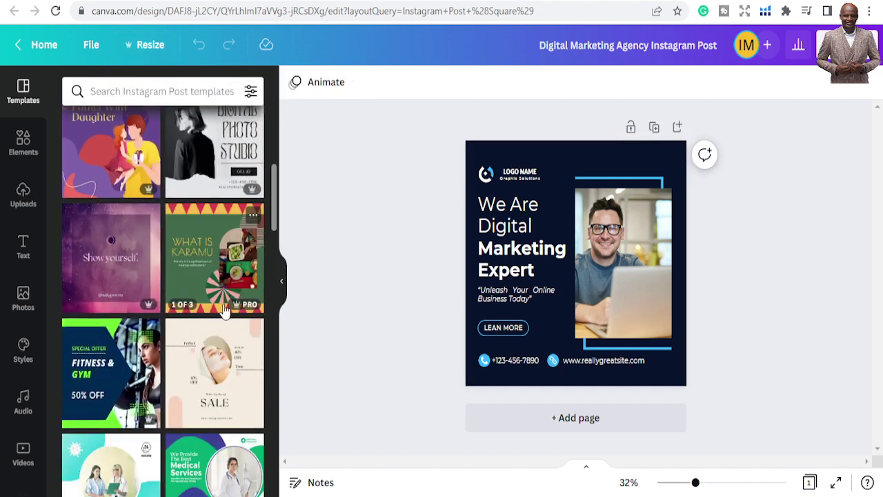
scroll(224, 310, down, 3)
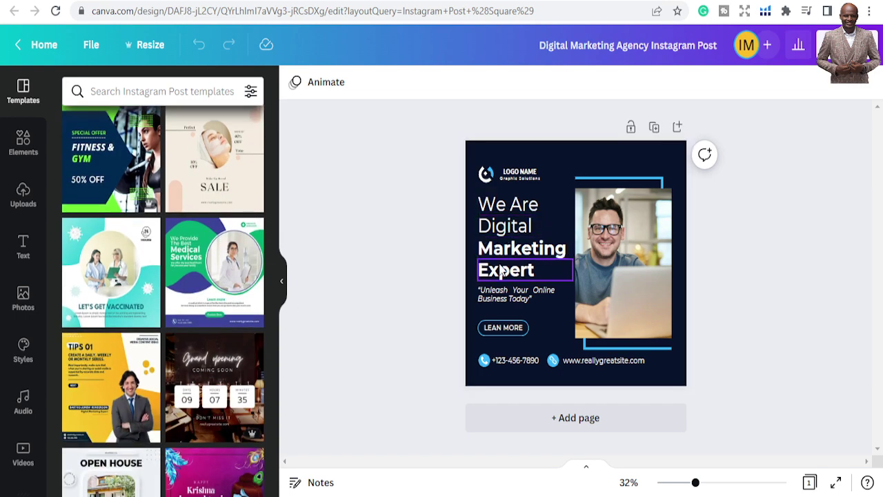
Delete the 'We Are', 'Digital' and 'Marketing' headline text boxes
click(489, 218)
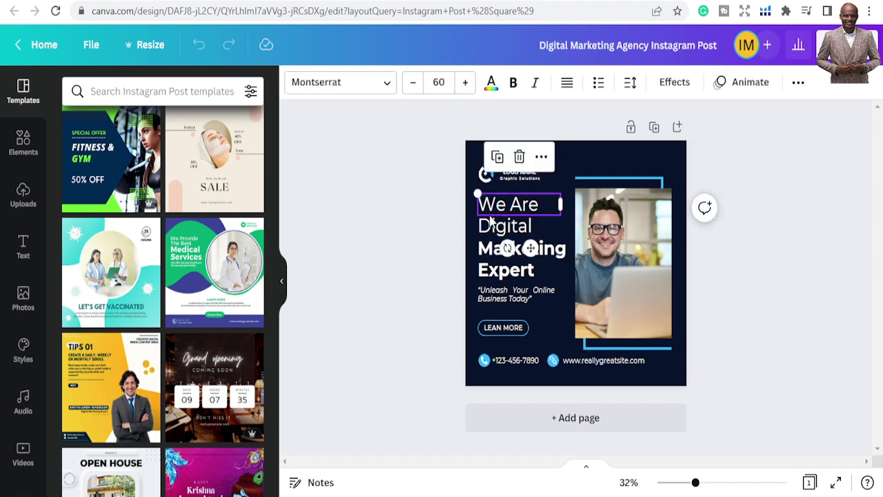
key(Delete)
click(489, 219)
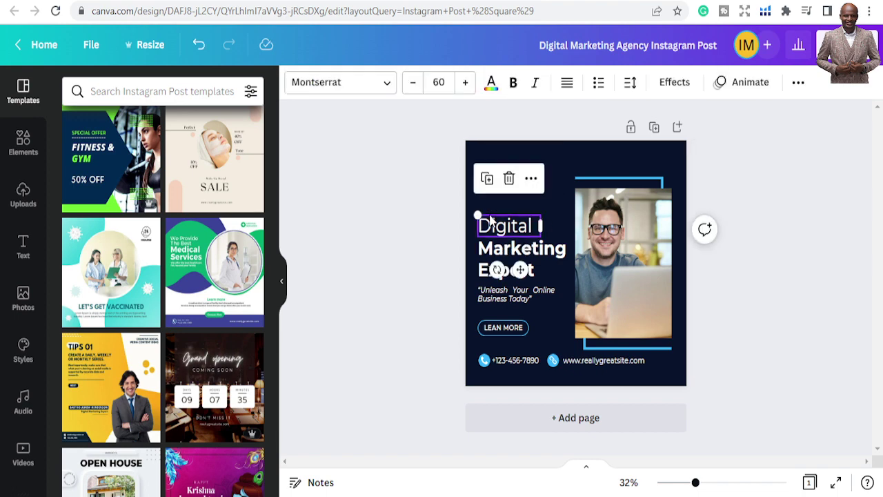
key(Delete)
click(494, 248)
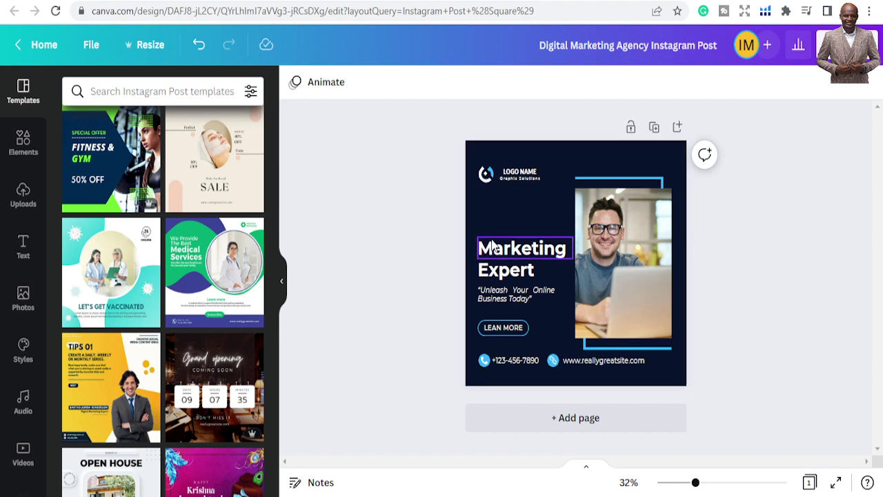
key(Delete)
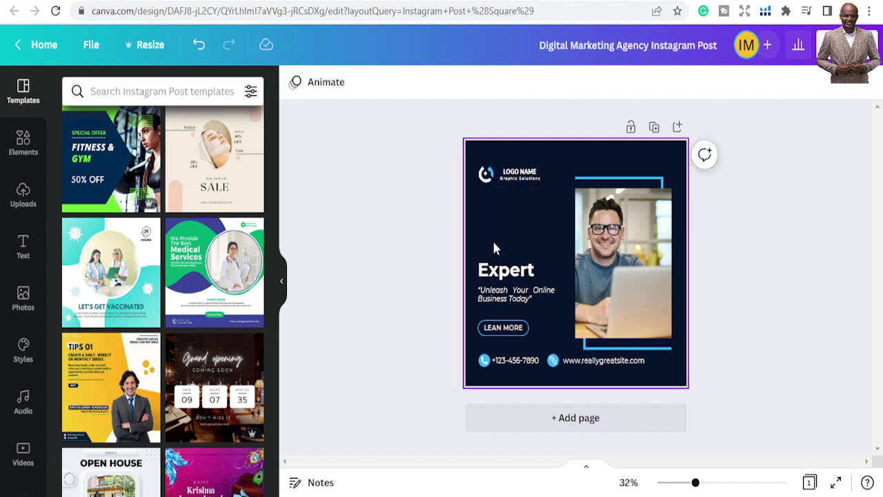
Move 'Expert' up, retype it as 'Me and you' and widen the box to one line
click(531, 271)
drag(532, 271, 528, 208)
double_click(527, 208)
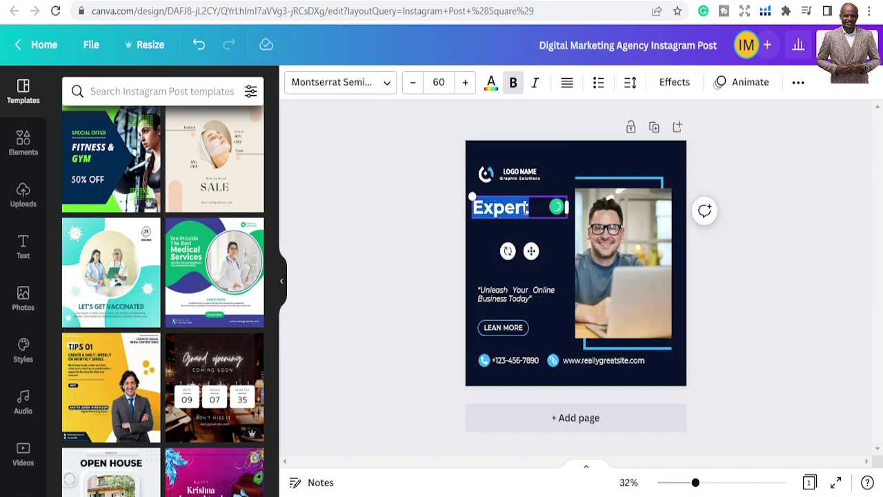
text(Me)
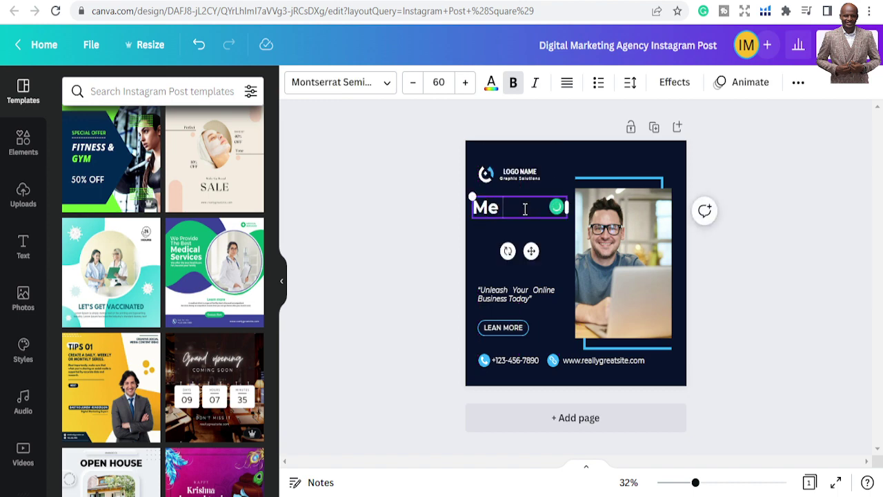
text( and)
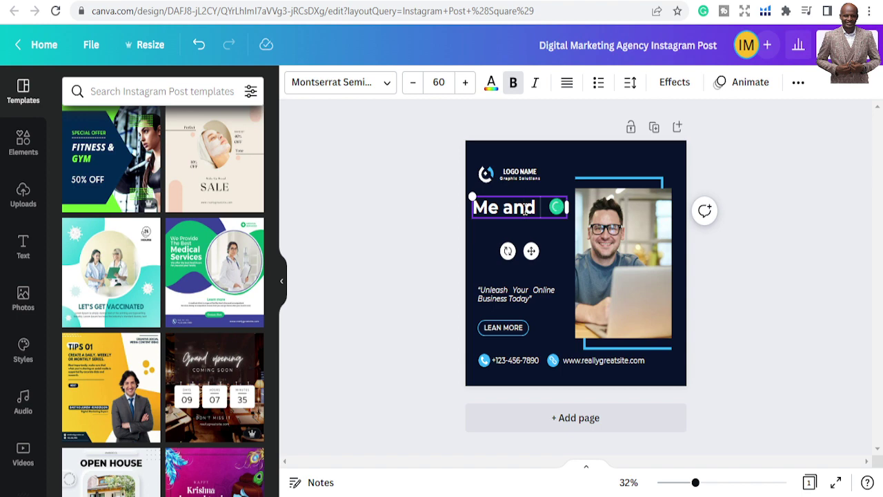
text( you)
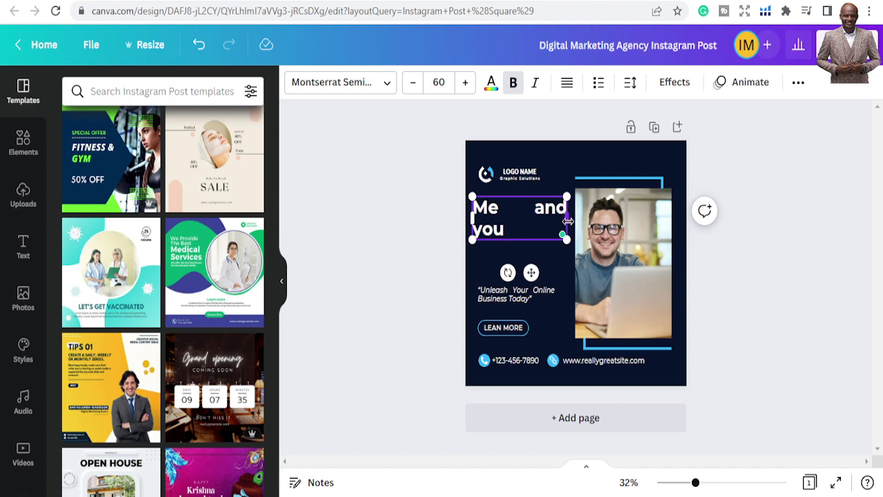
drag(567, 221, 581, 224)
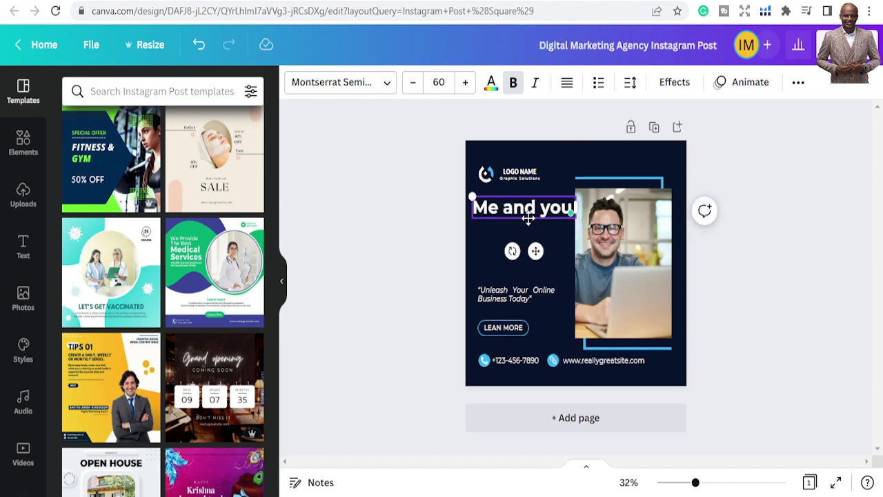
drag(530, 221, 526, 220)
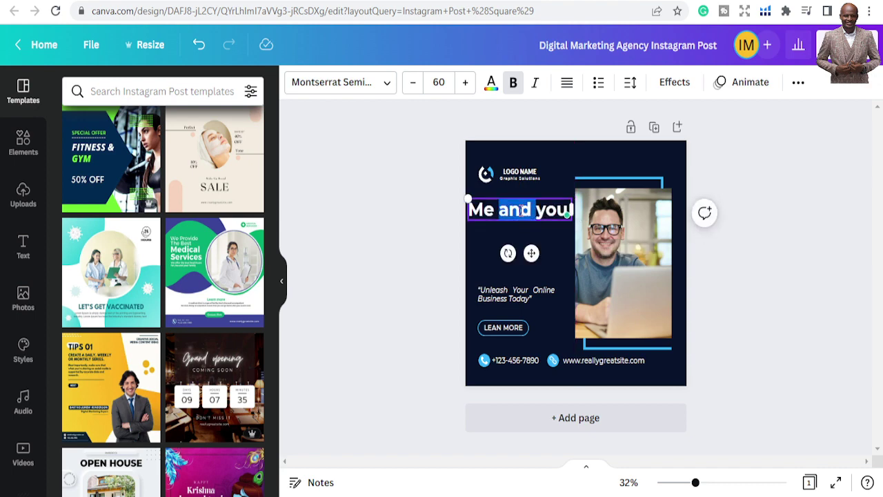
Replace 'and' in the headline with '&' so it reads 'Me & you'
triple_click(521, 210)
drag(572, 210, 497, 211)
text(&)
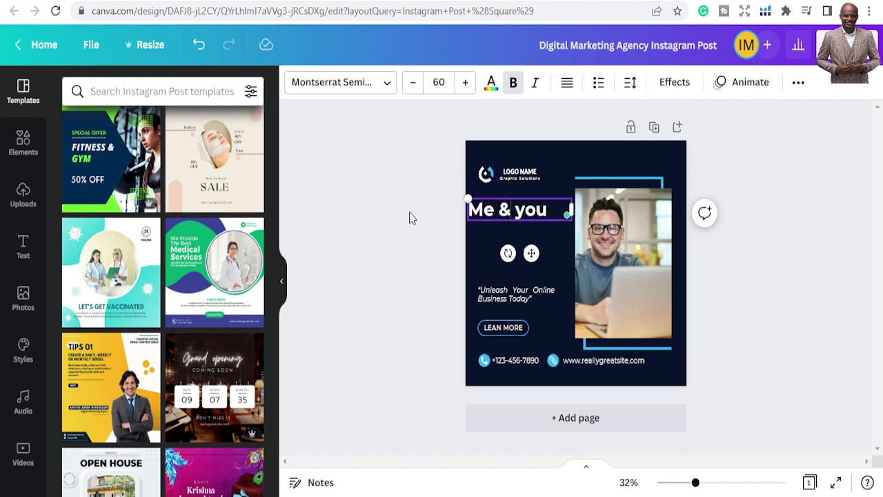
click(409, 211)
Shrink the 'Me & you' headline to font size 52.6
click(553, 210)
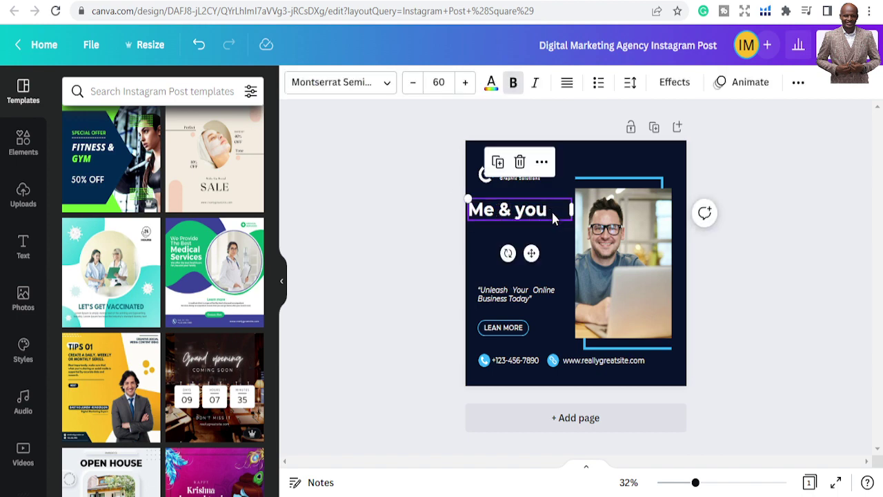
double_click(516, 214)
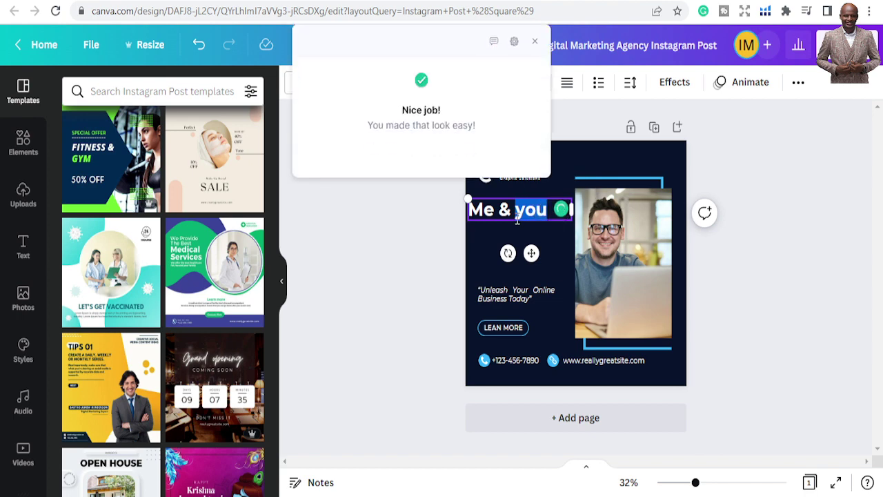
click(430, 219)
click(516, 221)
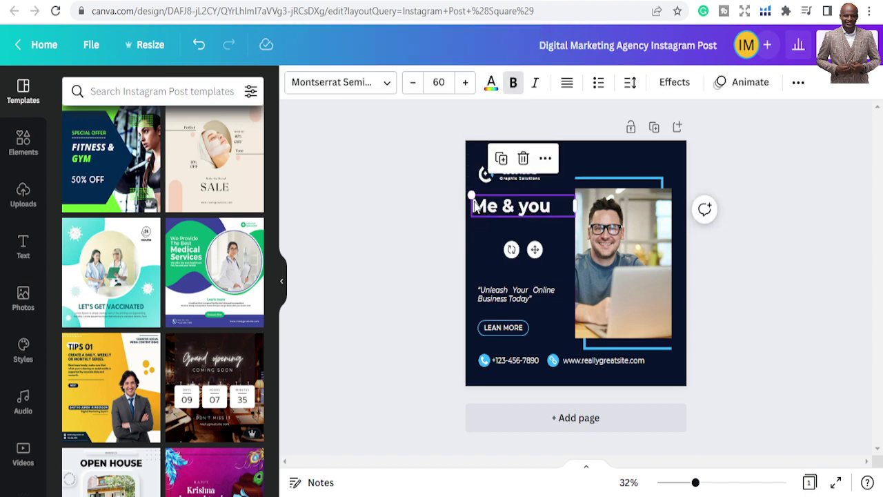
drag(471, 196, 509, 210)
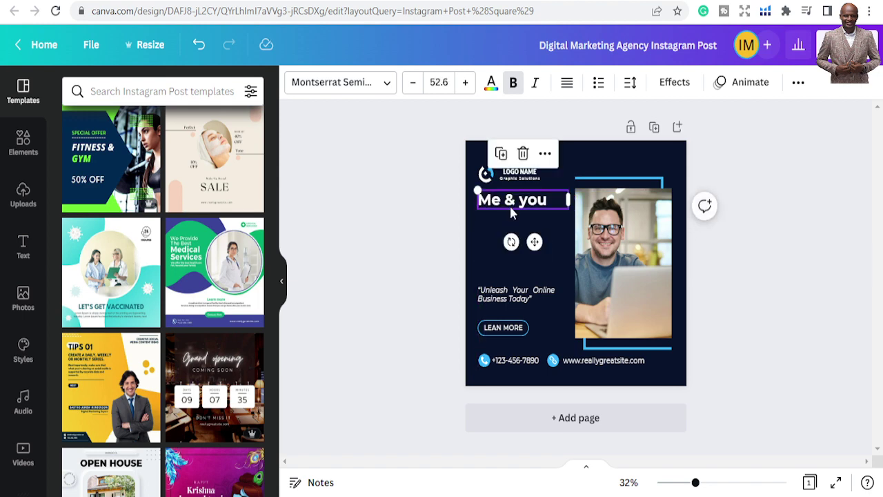
Try HK Modular, then set the 'Me & you' headline font to OldWhisky
click(386, 82)
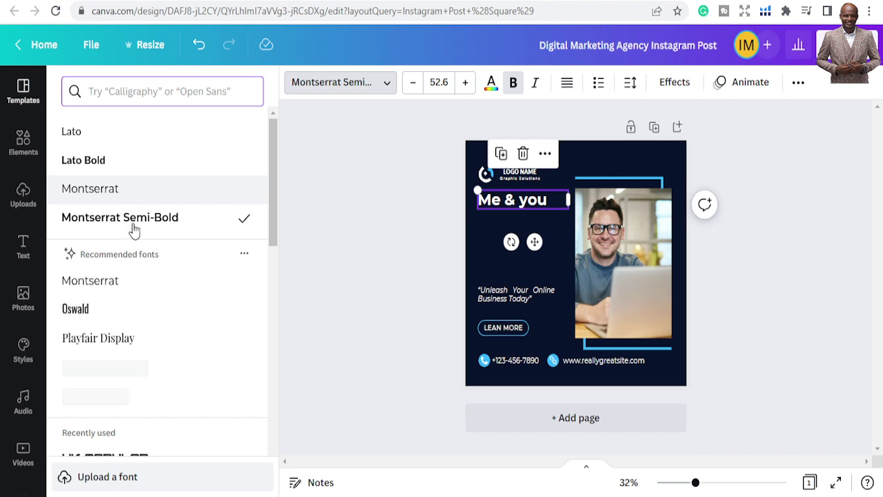
scroll(125, 261, down, 3)
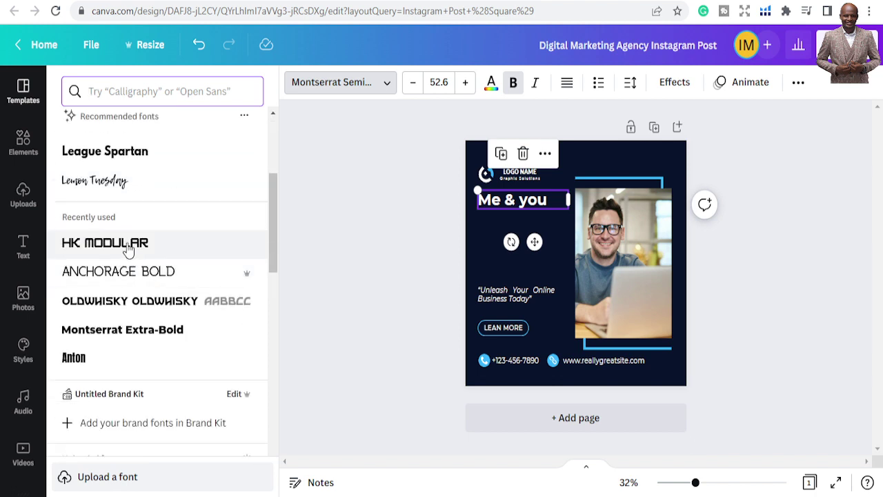
click(129, 250)
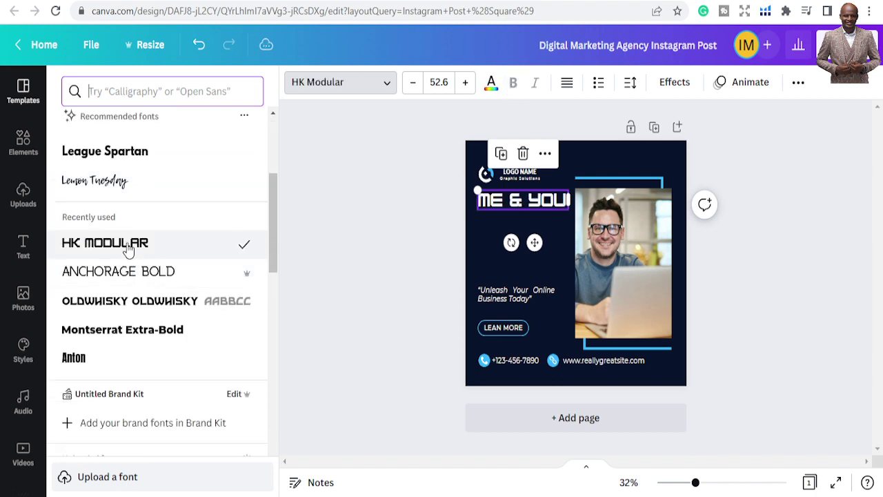
click(117, 303)
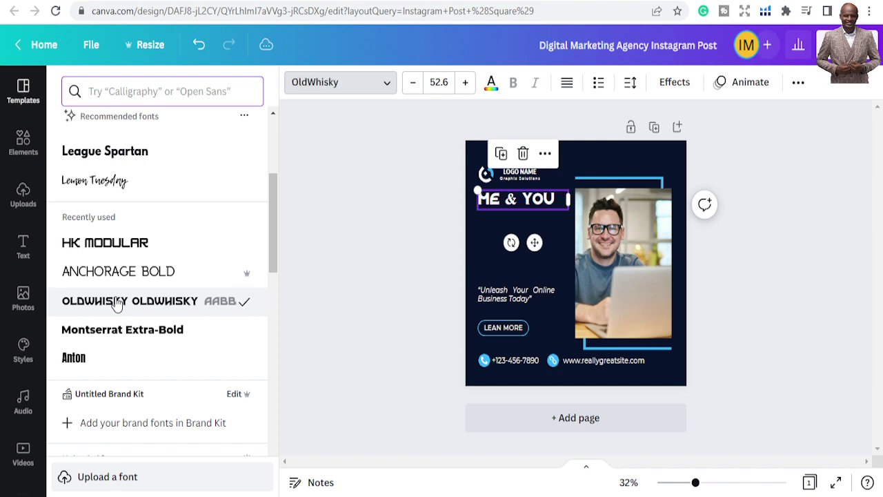
click(362, 212)
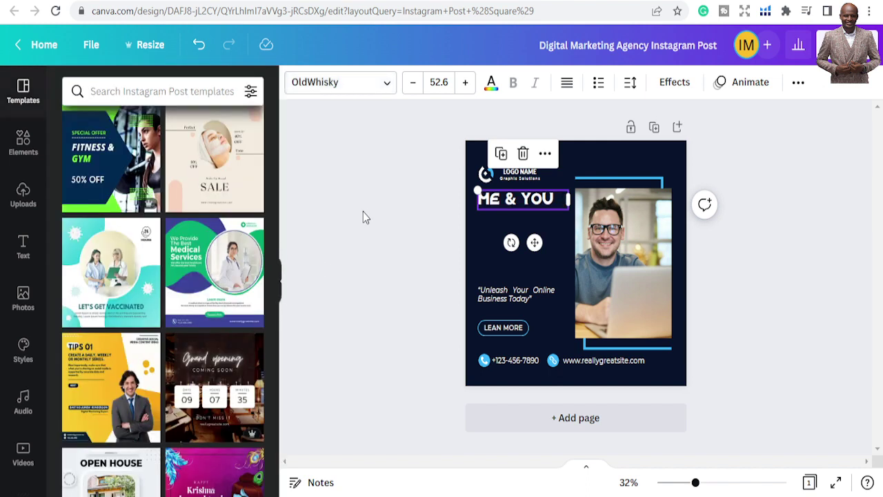
Delete the Graphic Solutions text, LOGO NAME text and logo icon, then move ME & YOU to the top
click(517, 202)
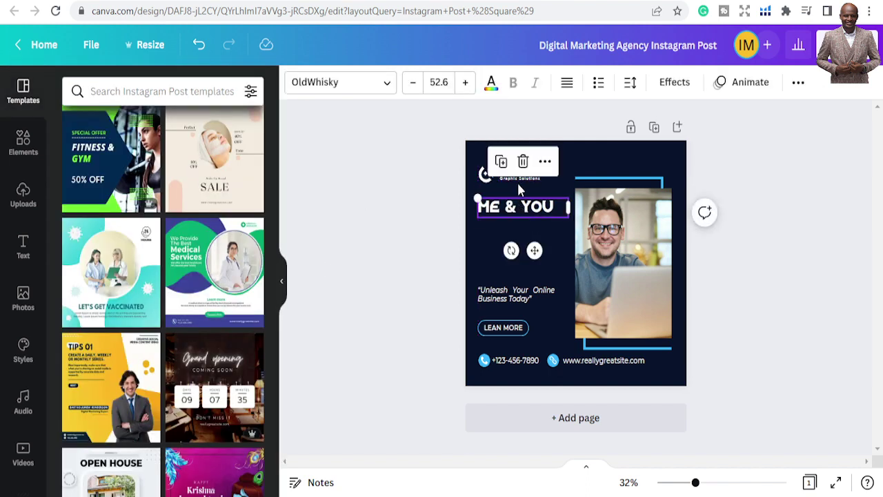
click(519, 178)
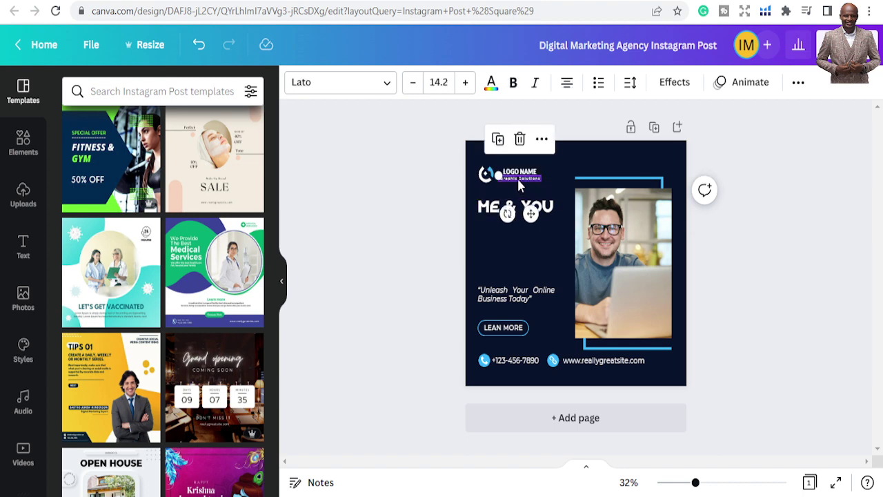
key(Delete)
click(518, 171)
key(Delete)
click(487, 175)
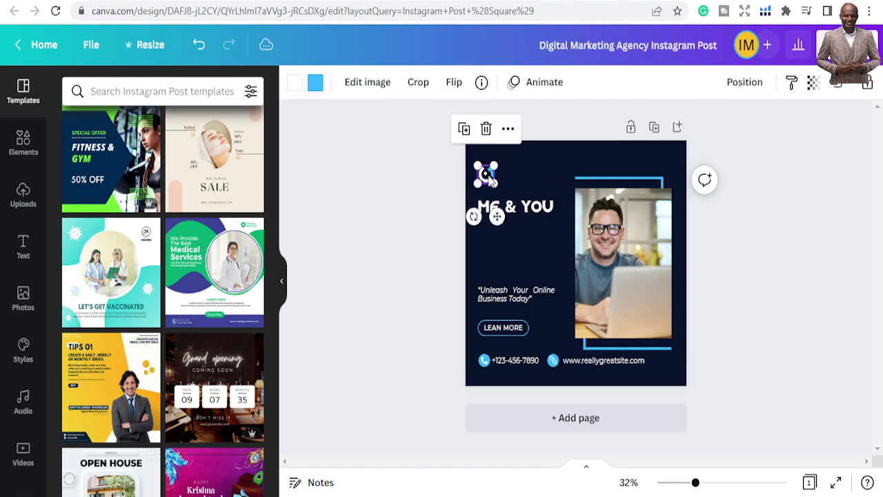
key(Delete)
drag(521, 205, 522, 173)
click(428, 233)
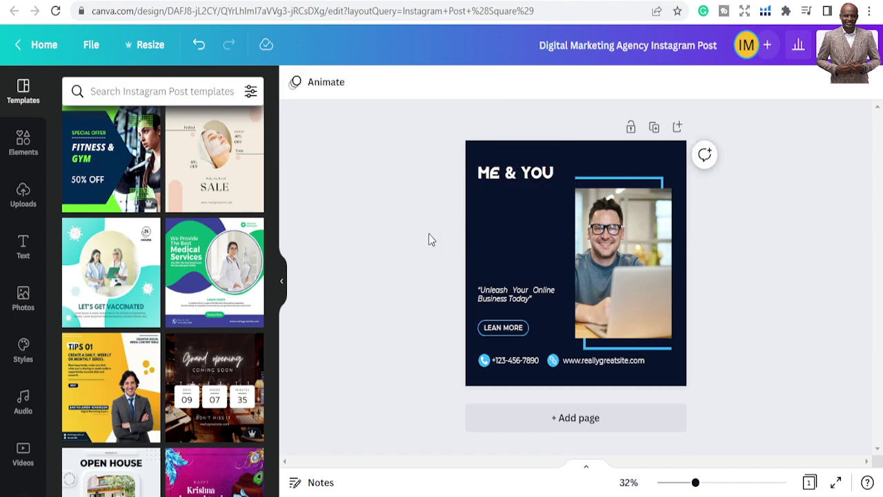
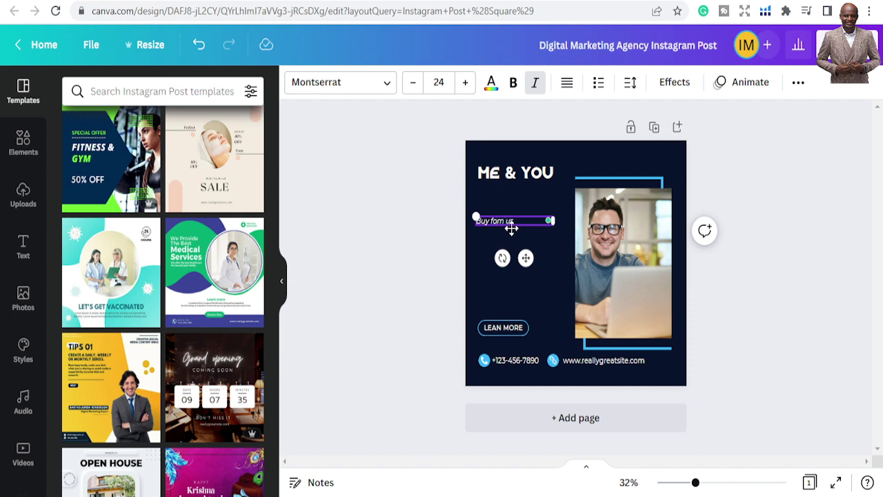
Move the 'Buy fom us' tagline up under the title
click(413, 241)
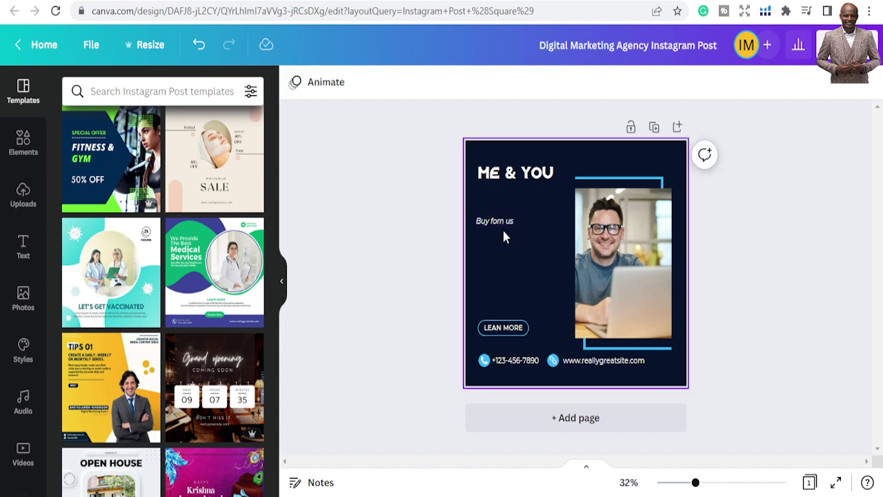
click(503, 225)
drag(506, 229, 513, 203)
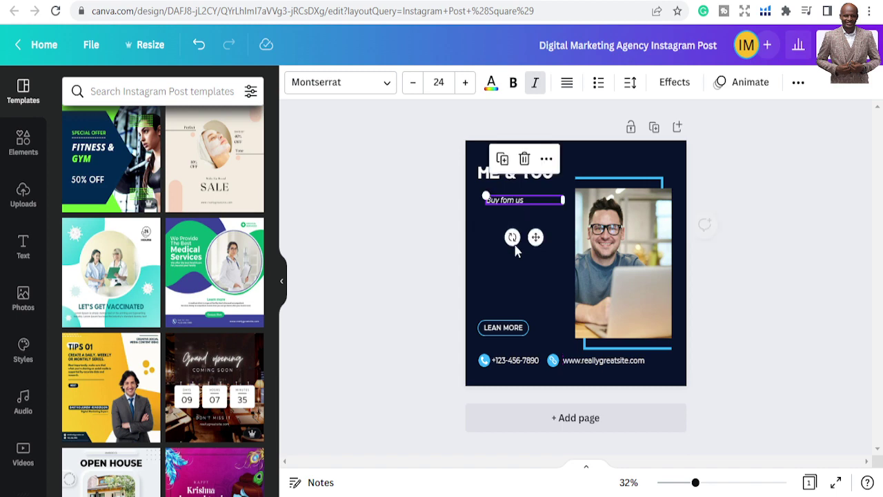
Change the LEARN MORE button text to ORDER NOW
click(496, 329)
double_click(498, 328)
text(ORDER NOW)
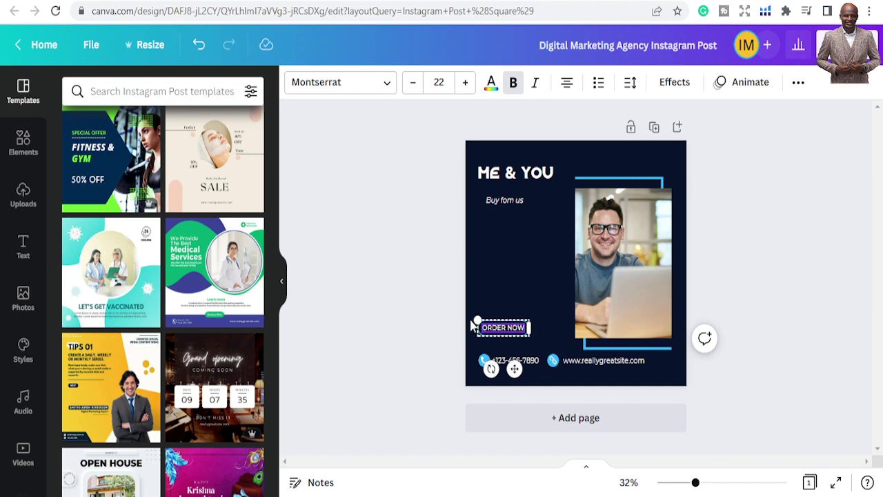
click(502, 289)
Replace the phone number and website address with the new contact details
double_click(516, 360)
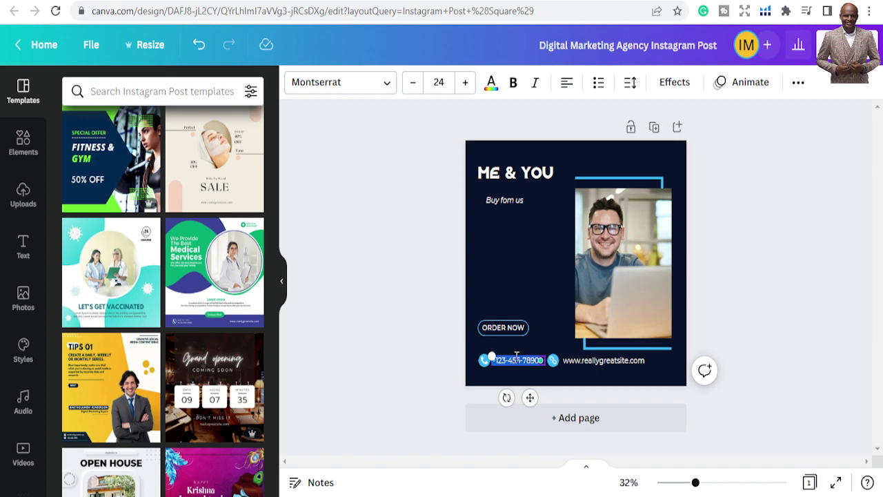
text(22222222222)
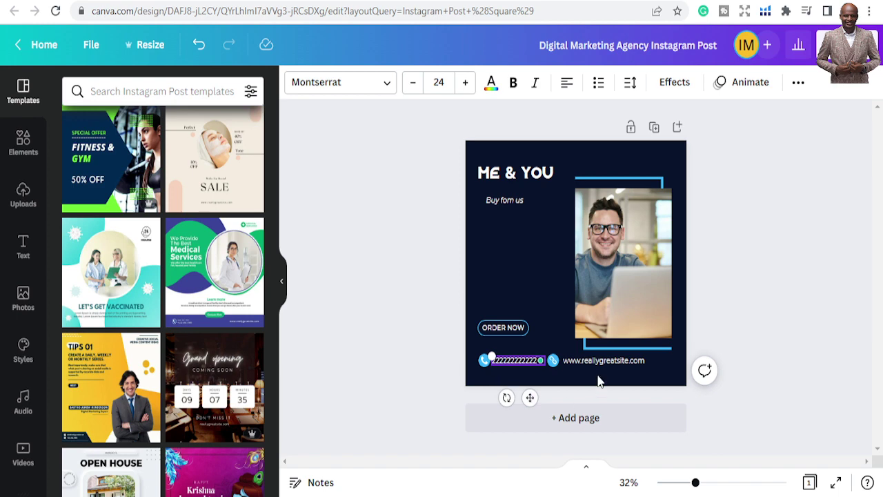
double_click(600, 359)
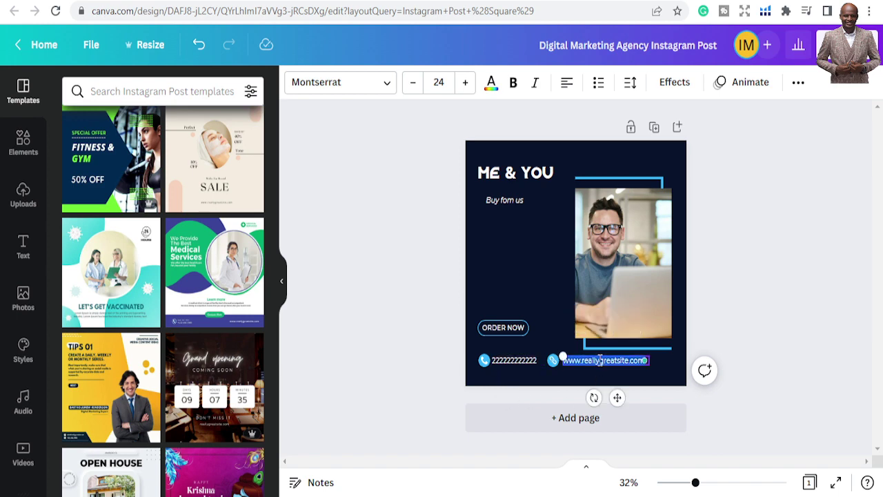
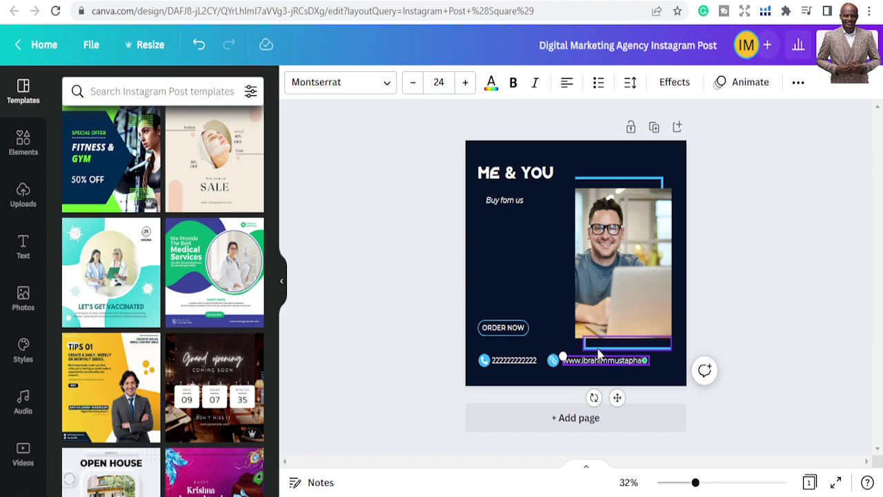
click(522, 307)
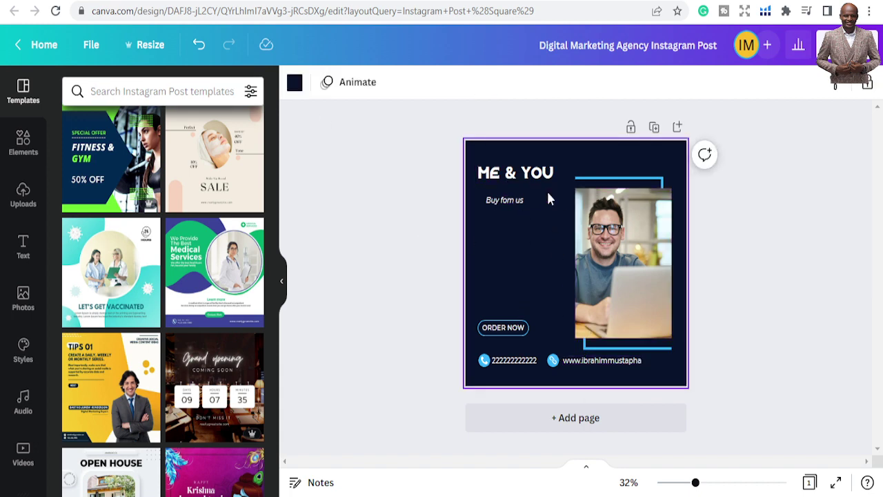
Nudge the tagline a little higher and deselect it
drag(504, 204, 504, 196)
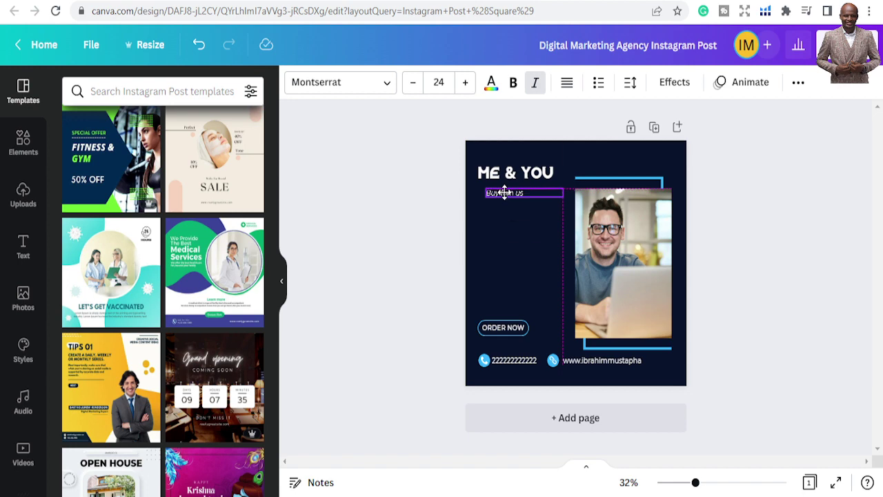
click(528, 279)
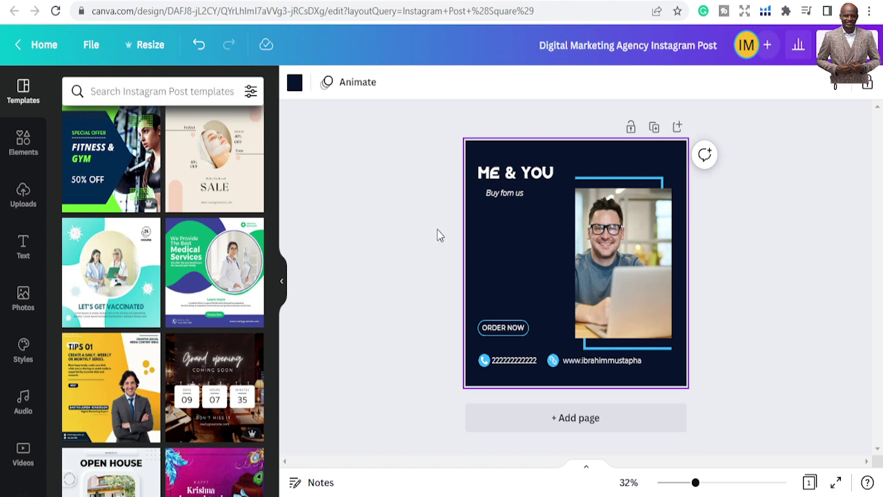
click(294, 83)
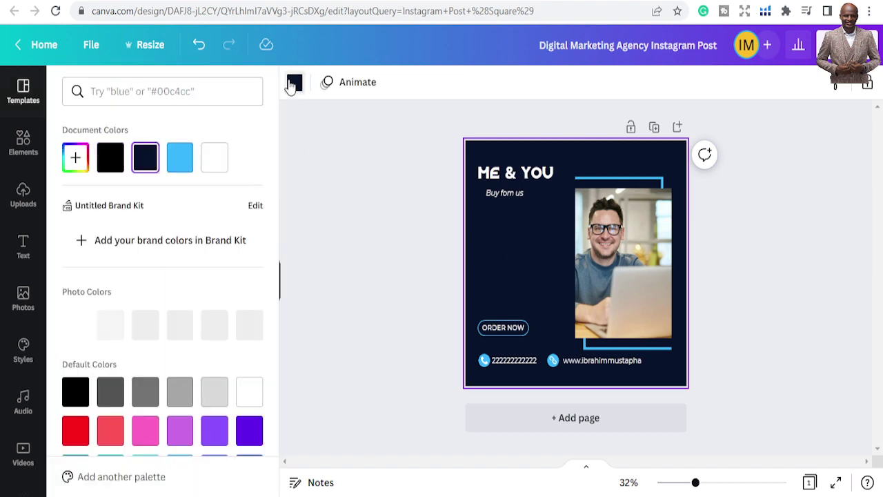
Change the page background from navy to solid black, then select the top blue line
click(182, 160)
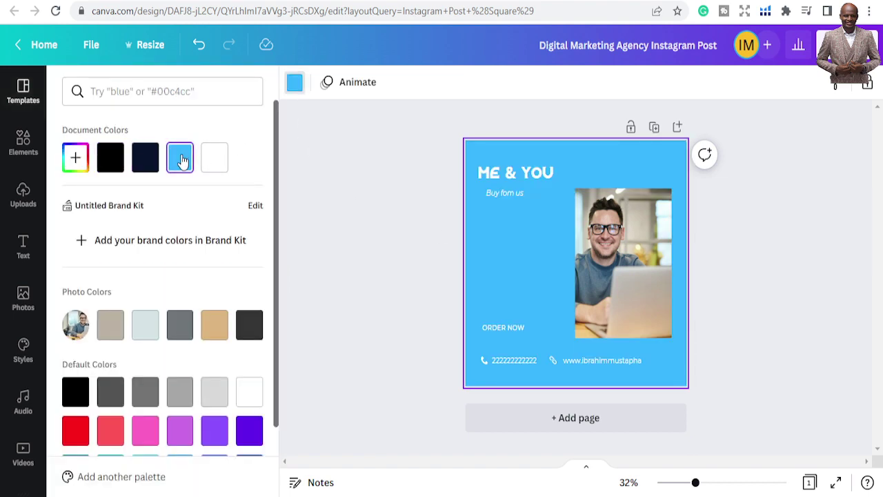
click(107, 164)
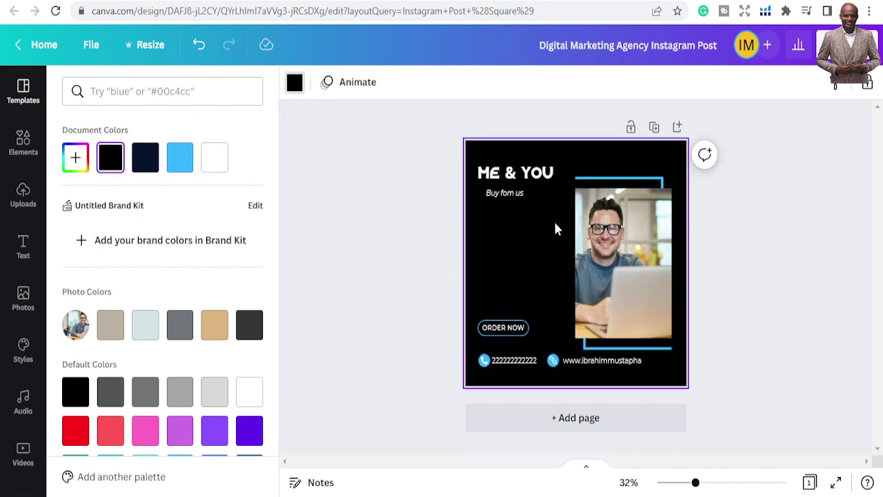
click(597, 184)
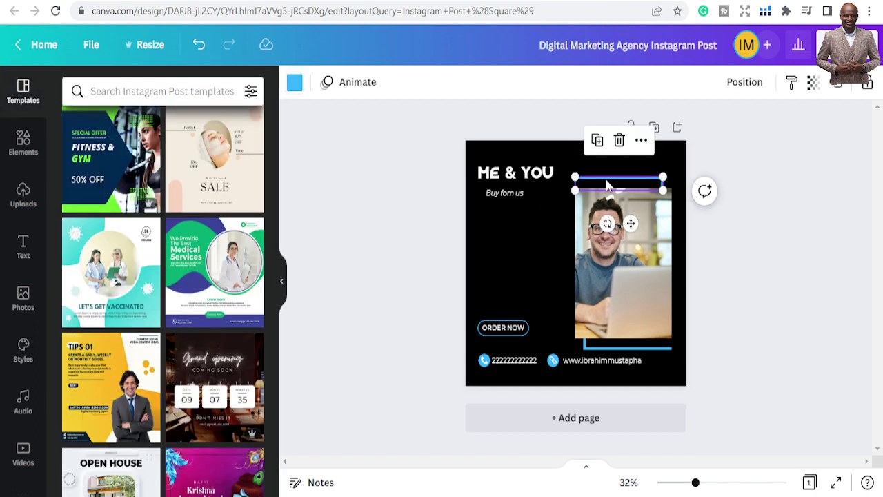
click(295, 83)
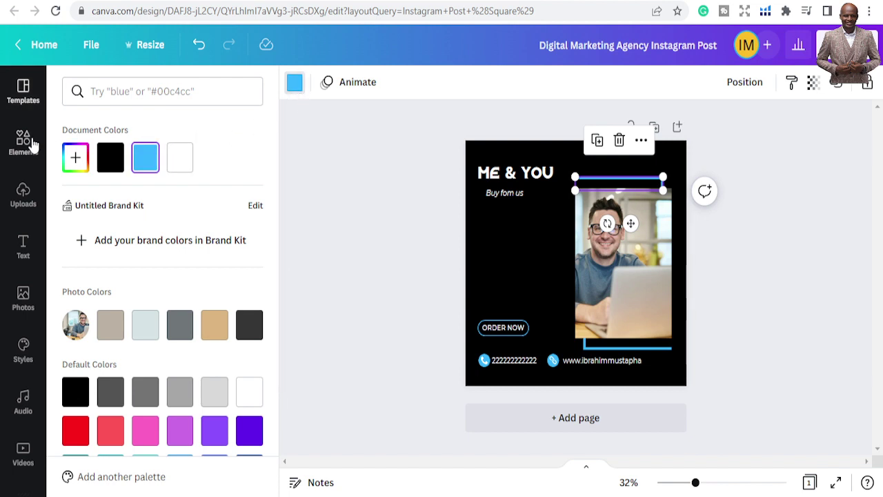
Recolour the line above the photo to bright red #FD0000 with the colour picker
click(71, 157)
drag(86, 282, 73, 283)
click(221, 208)
drag(221, 209, 242, 193)
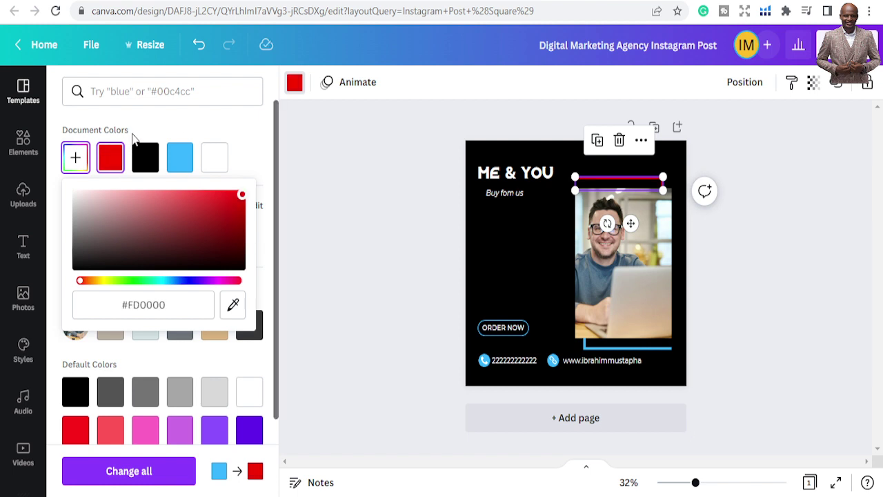
click(355, 176)
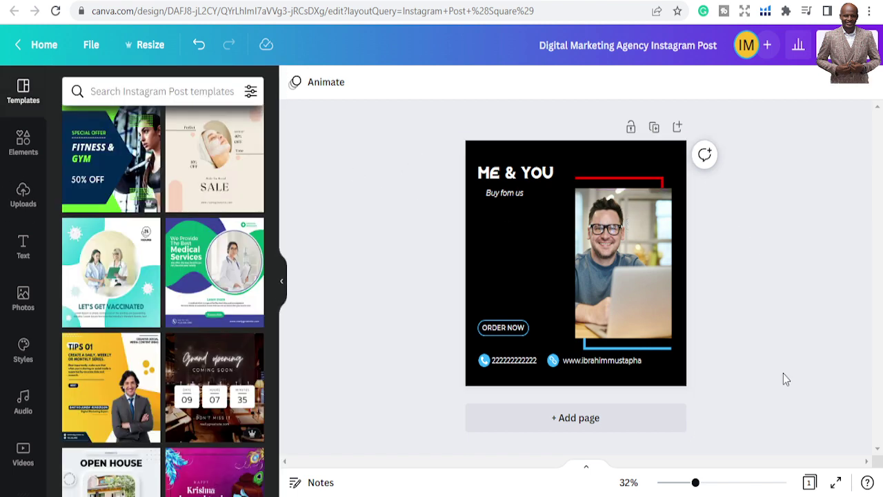
Make the line below the photo the same red using the document swatch
click(630, 353)
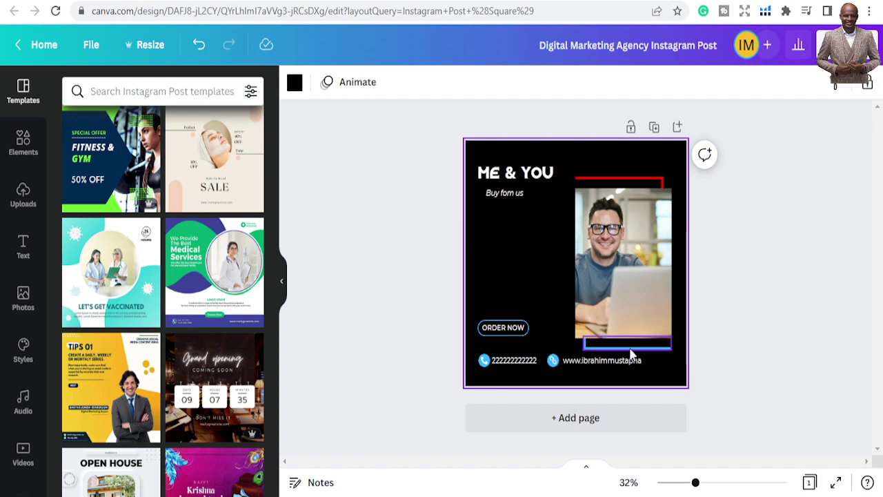
click(630, 351)
click(295, 84)
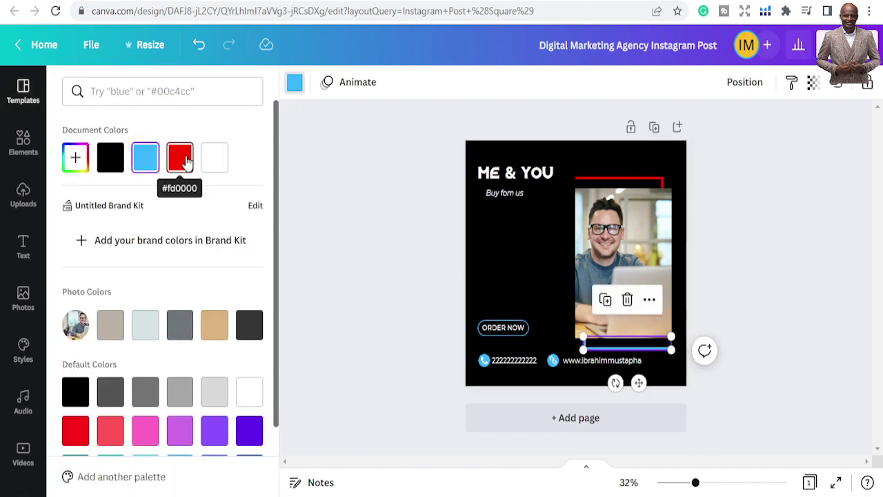
click(186, 160)
click(364, 168)
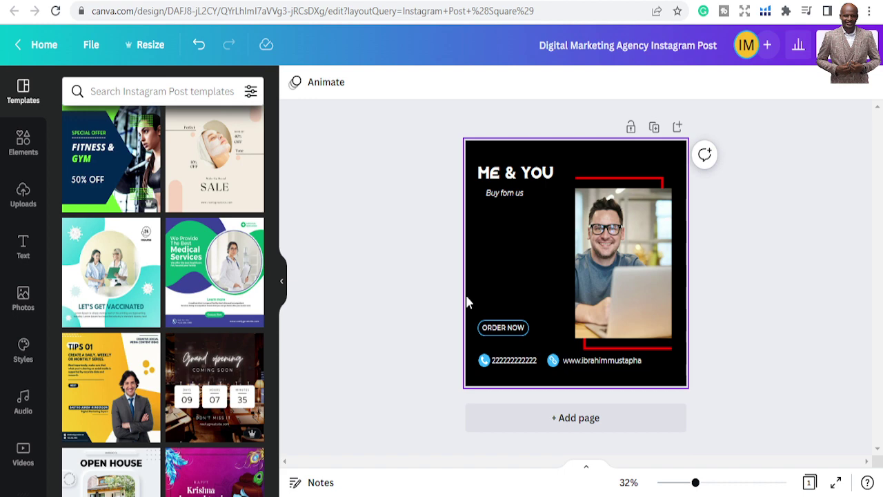
Nudge the ME & YOU title up about 10 px and deselect it
click(514, 178)
drag(514, 177, 514, 171)
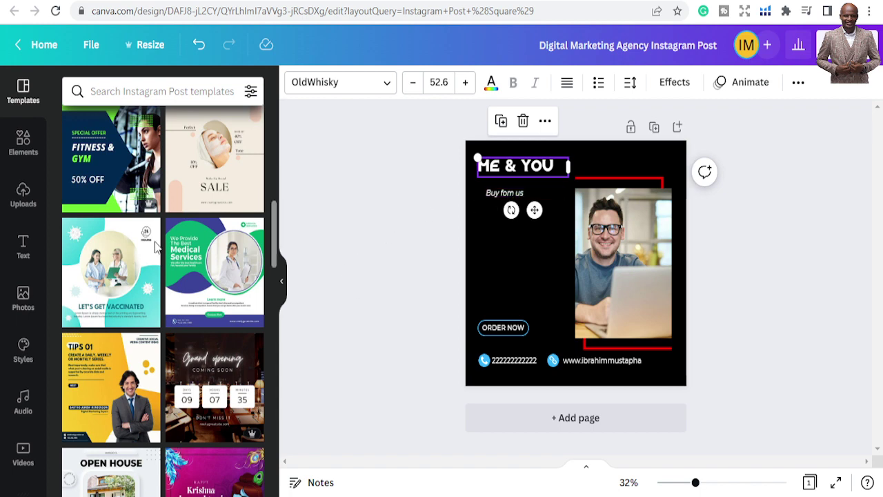
scroll(204, 290, down, 2)
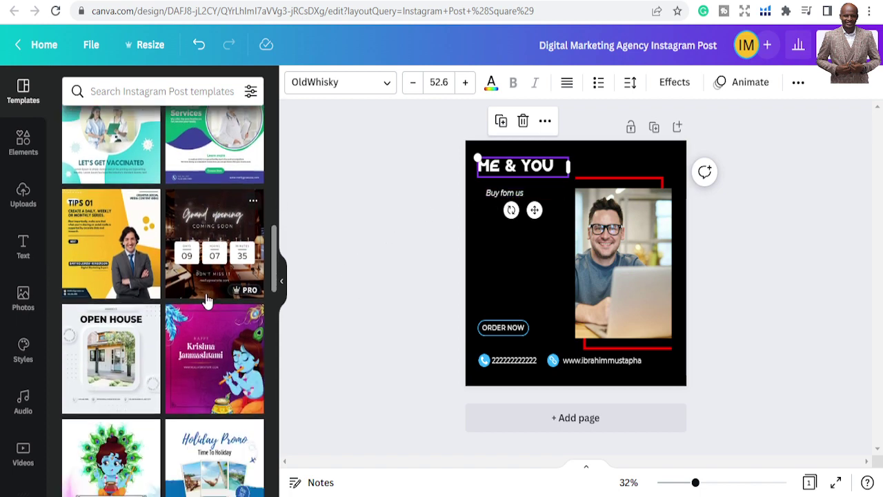
scroll(207, 302, up, 3)
click(501, 255)
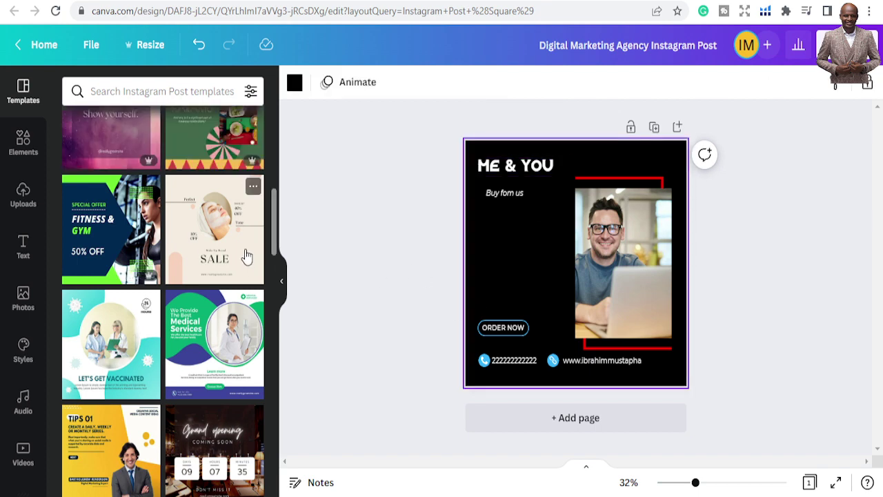
scroll(248, 256, up, 5)
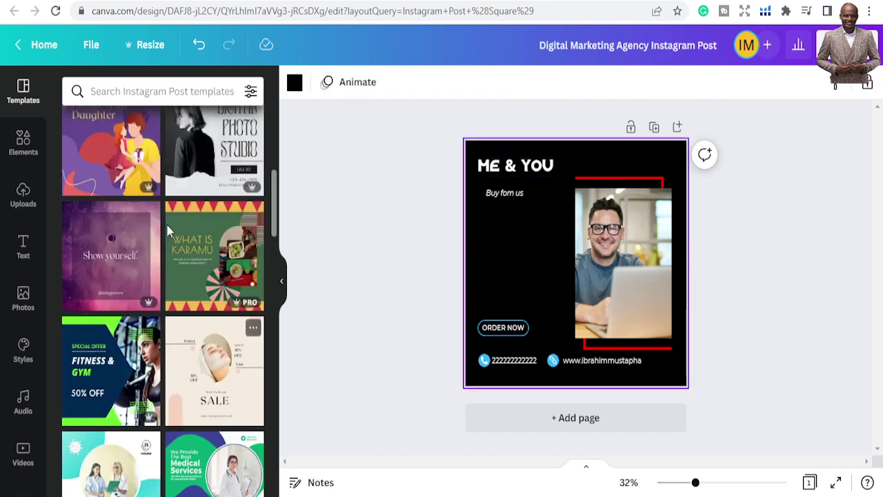
scroll(179, 194, up, 3)
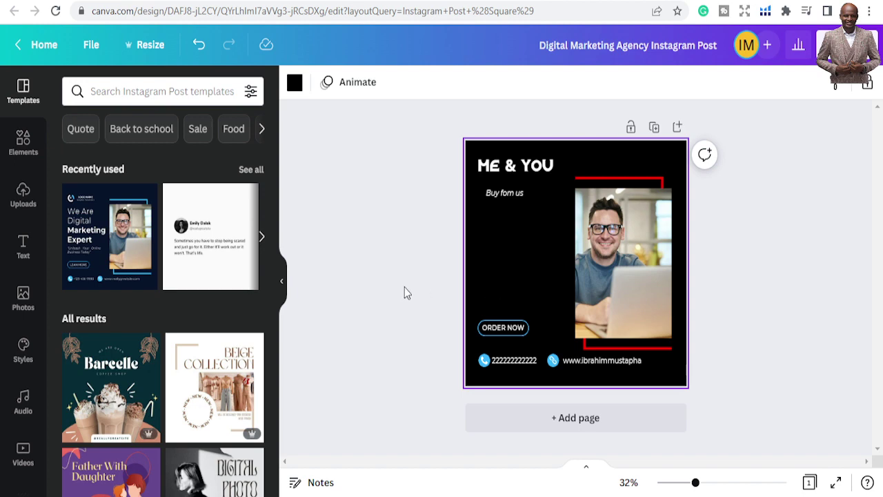
Search the Elements library for 'instagram' graphics
click(26, 145)
click(147, 90)
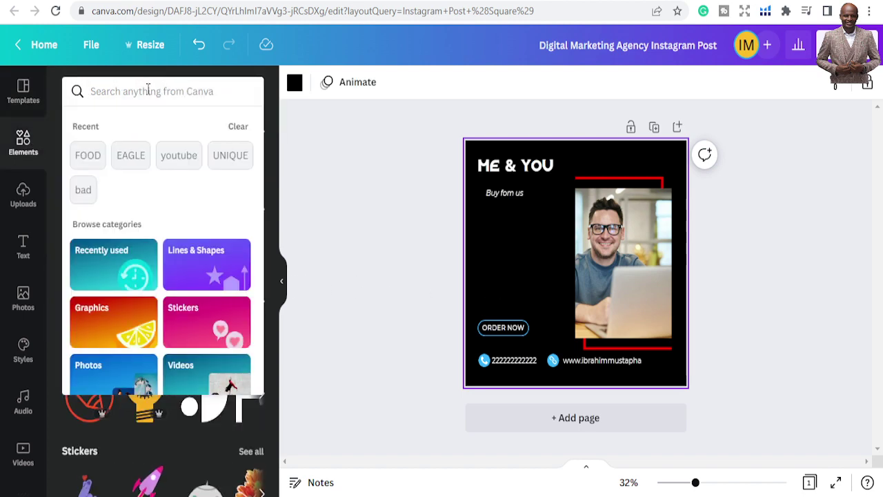
text(inst)
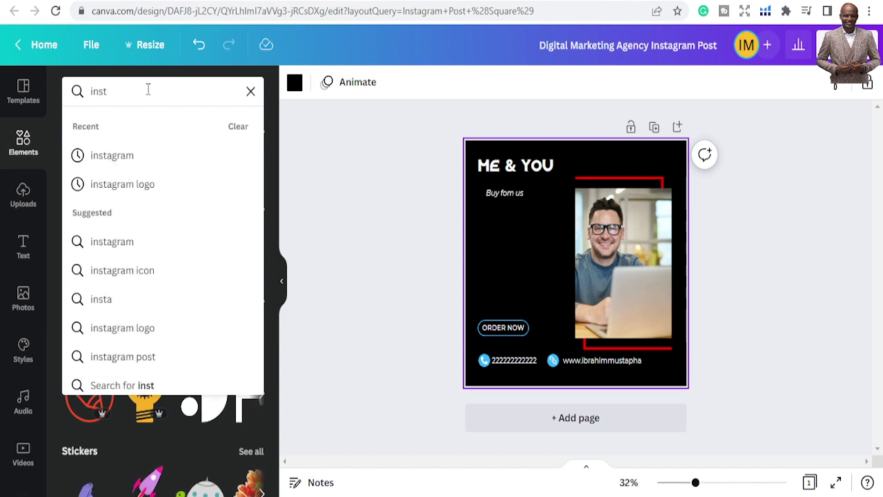
click(127, 166)
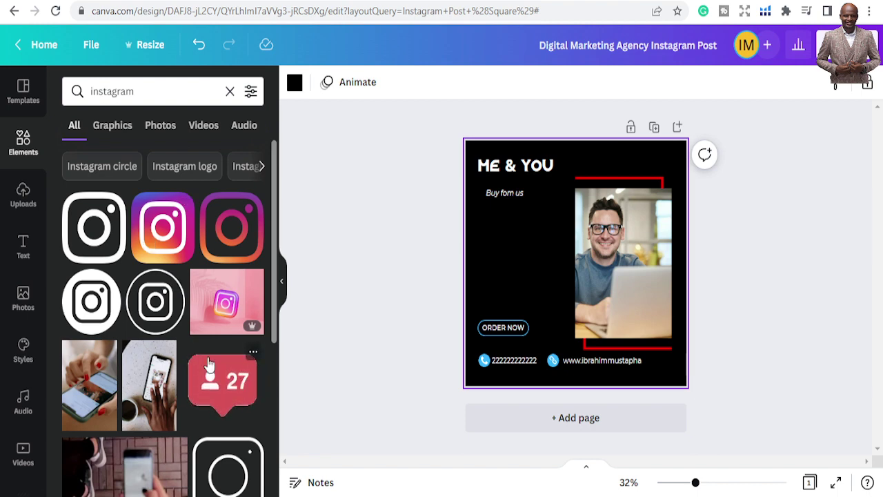
Try a follower-count sticker on the post, resize and move it, then delete it
click(222, 390)
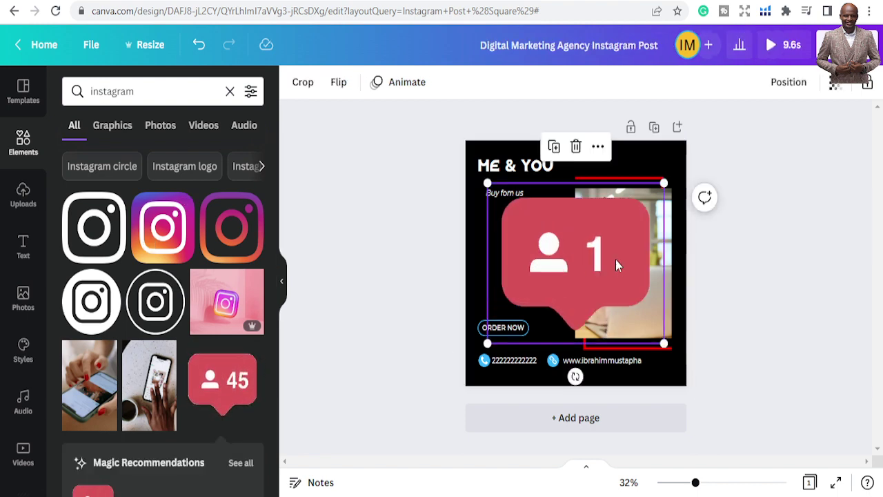
drag(663, 183, 611, 225)
drag(537, 273, 496, 260)
drag(449, 218, 494, 235)
click(445, 243)
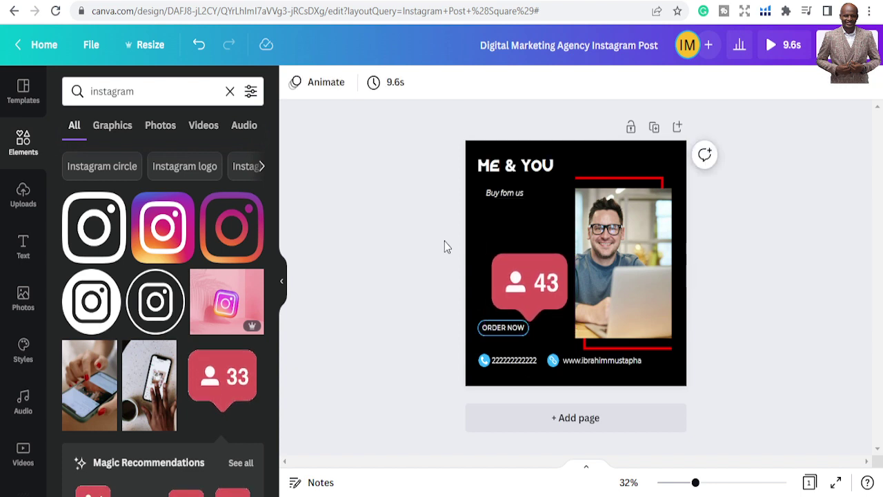
click(507, 259)
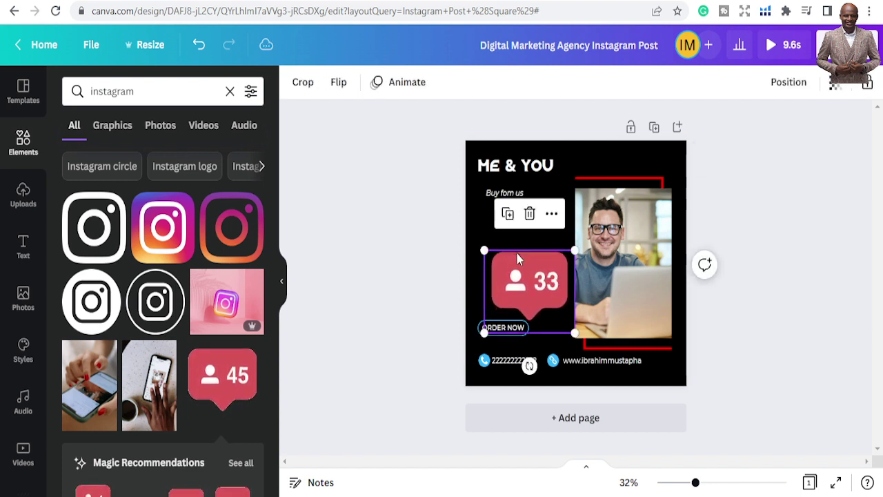
key(Delete)
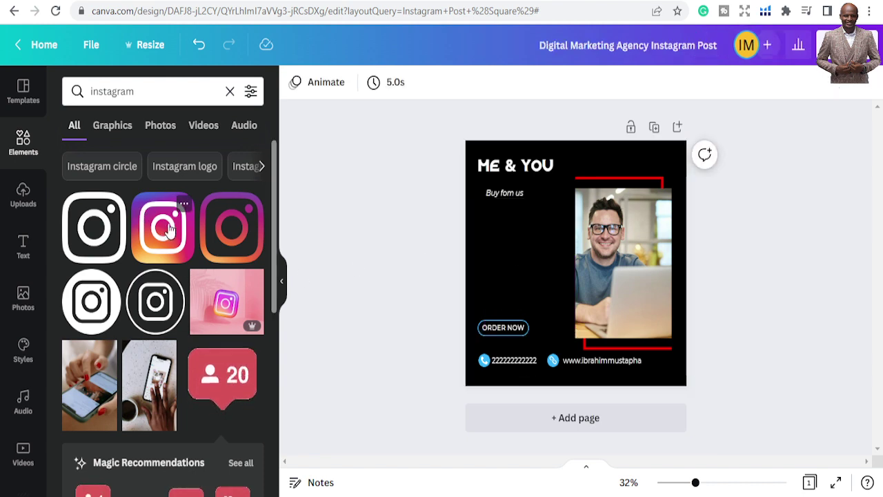
Add the gradient Instagram logo, shrink it to a small icon, and place it beside ME & YOU
click(163, 228)
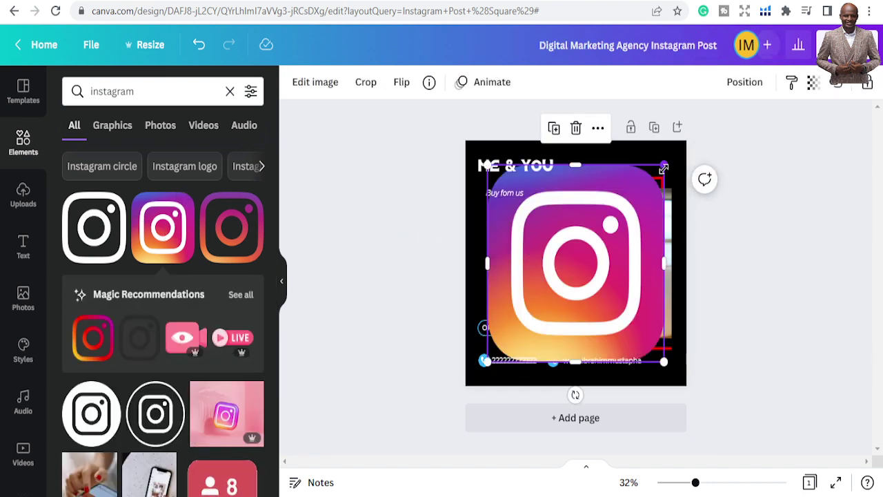
drag(664, 169, 487, 291)
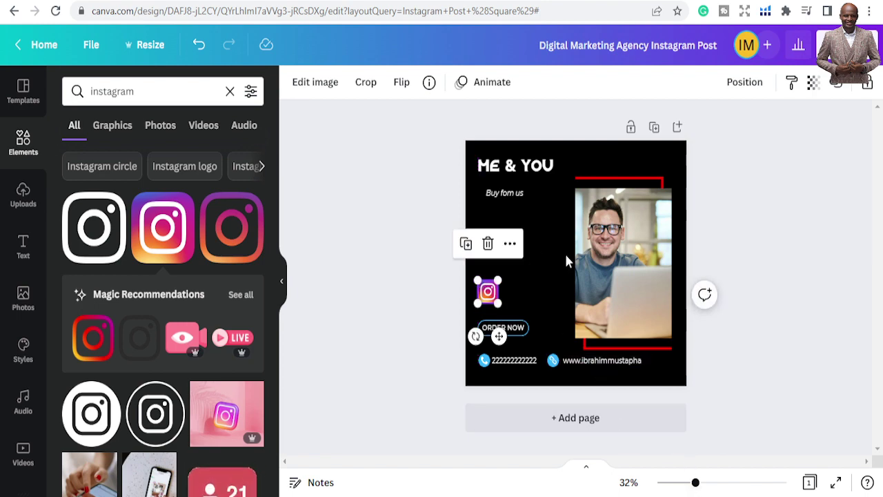
drag(696, 486, 704, 487)
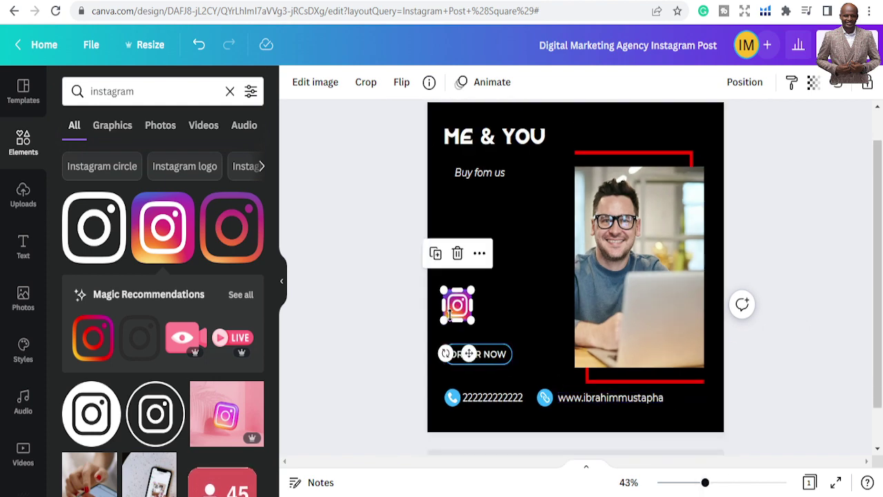
drag(455, 314, 482, 313)
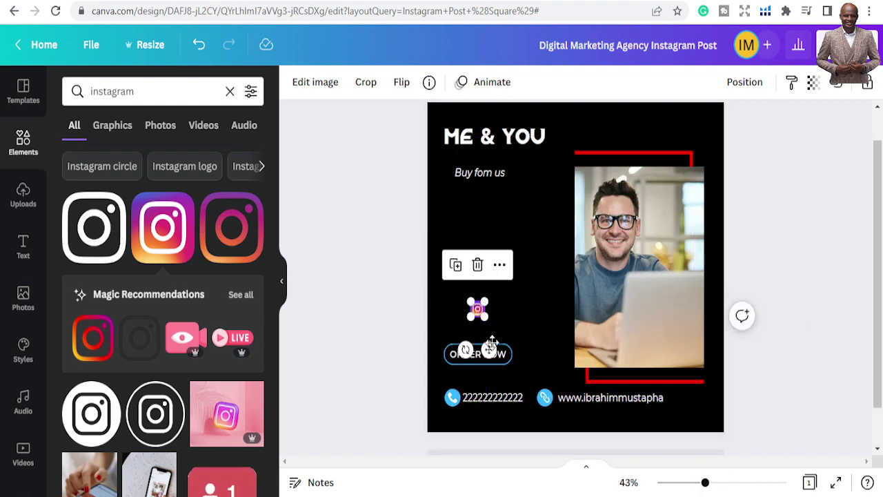
drag(489, 350, 607, 175)
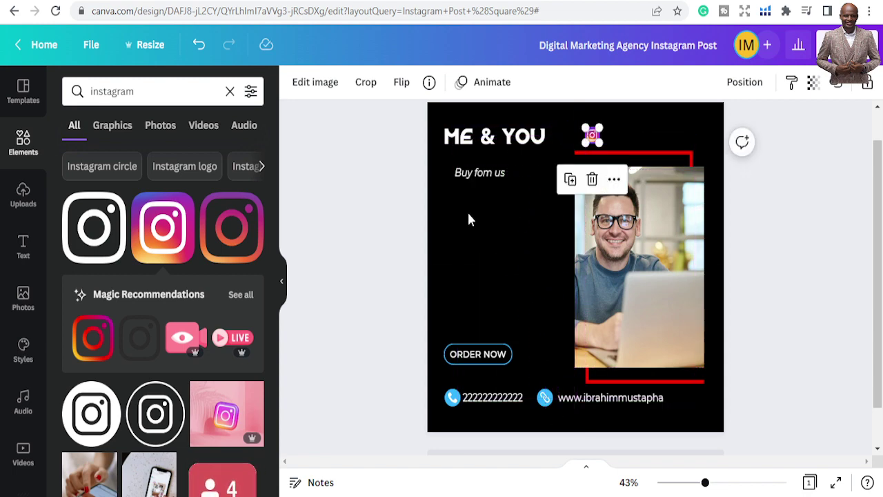
click(358, 199)
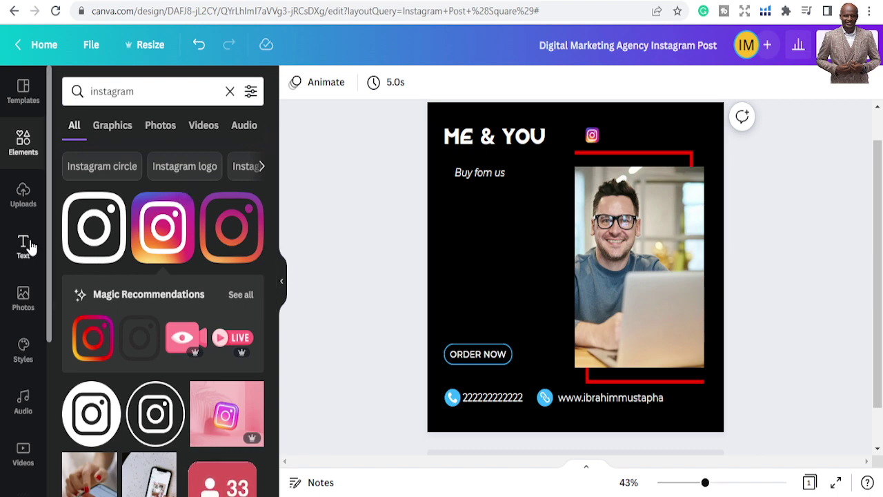
Add a heading text box containing the Instagram handle
click(29, 246)
click(145, 157)
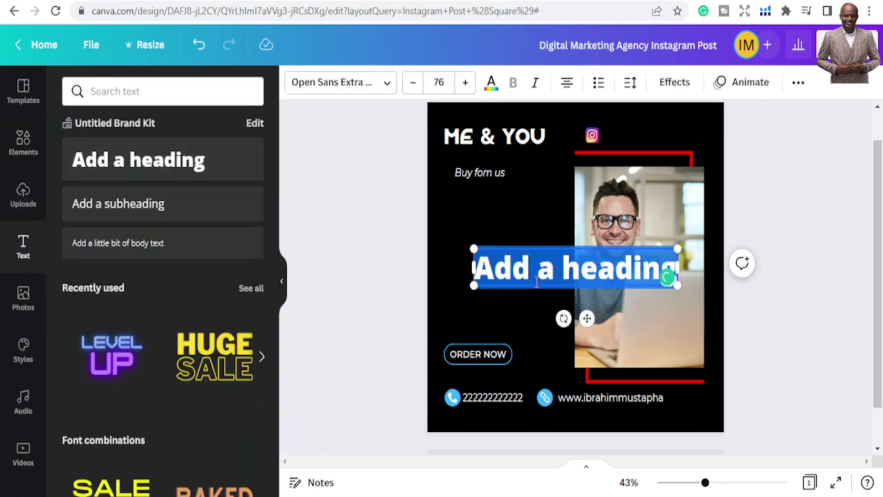
text(Musta)
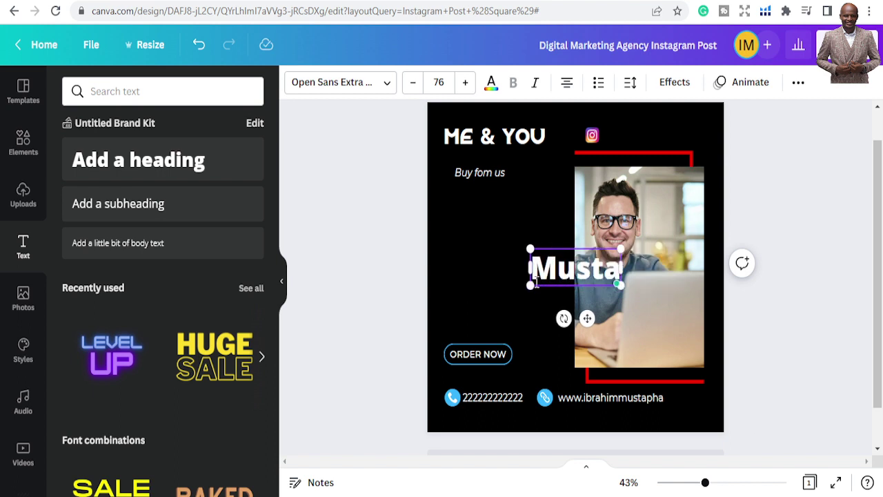
key(BackSpace)
key(BackSpace)
key(BackSpace)
key(BackSpace)
key(BackSpace)
text(@musta)
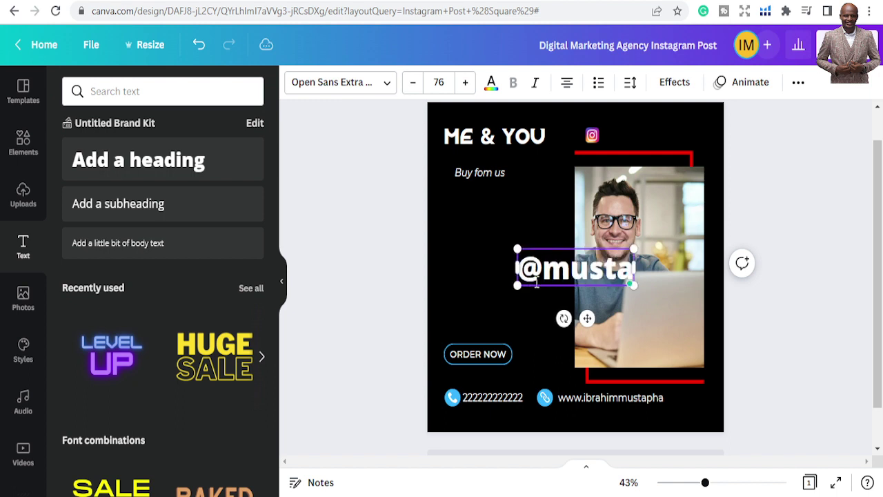
text(phainsp)
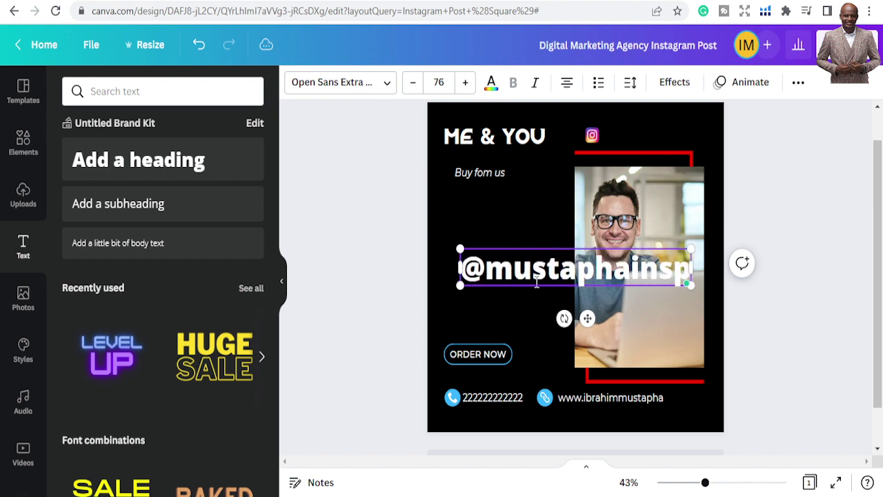
text(ires)
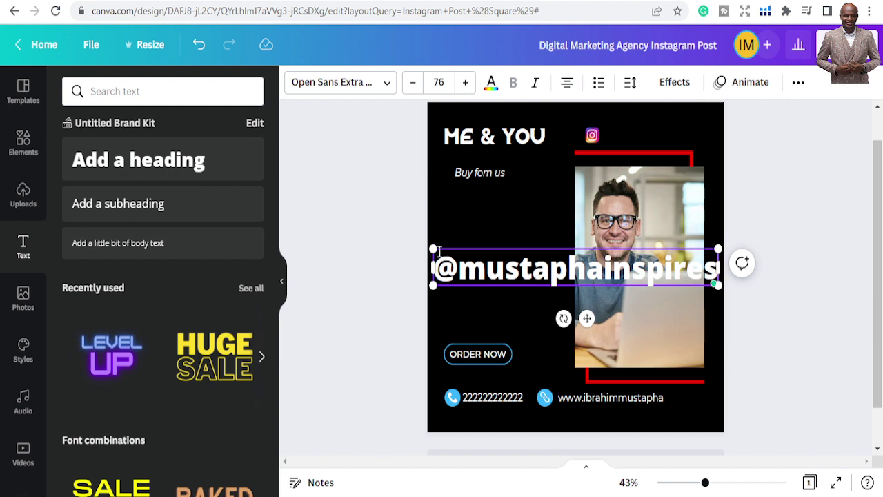
Shrink the handle text to about 21.6 and line it up beside the Instagram logo
drag(434, 250, 596, 291)
drag(668, 317, 669, 177)
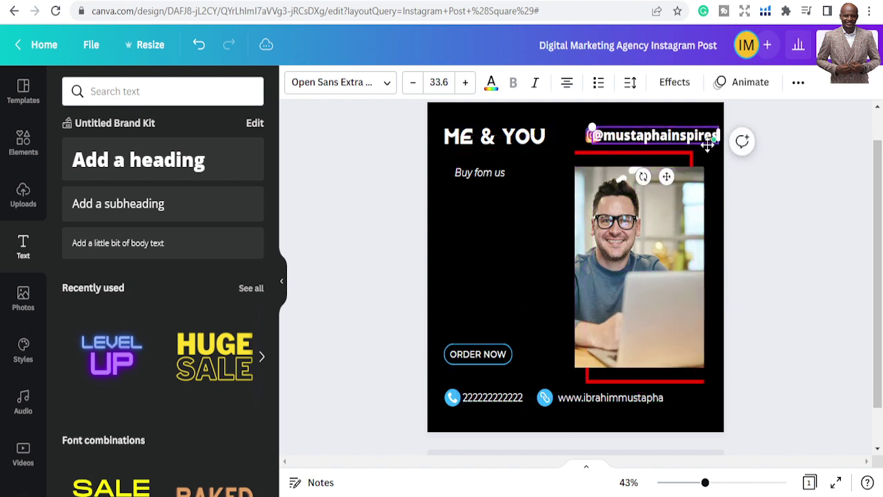
drag(591, 124, 618, 133)
drag(680, 179, 670, 180)
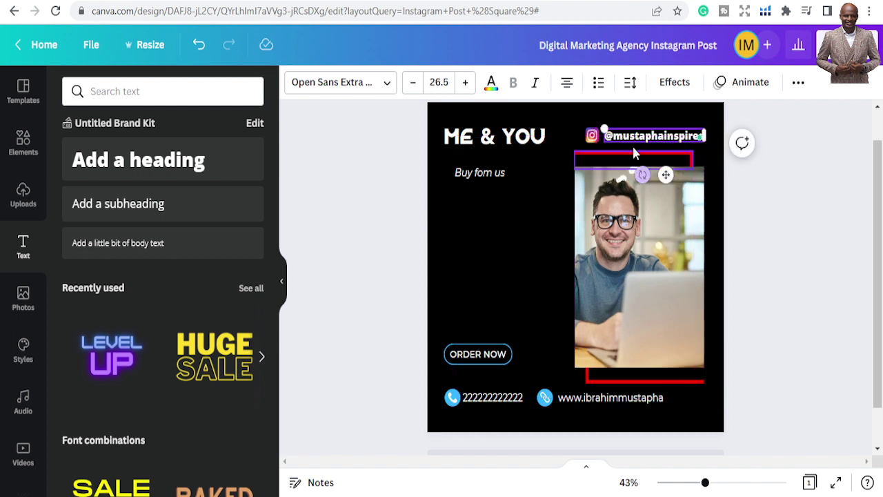
drag(602, 128, 614, 137)
click(554, 277)
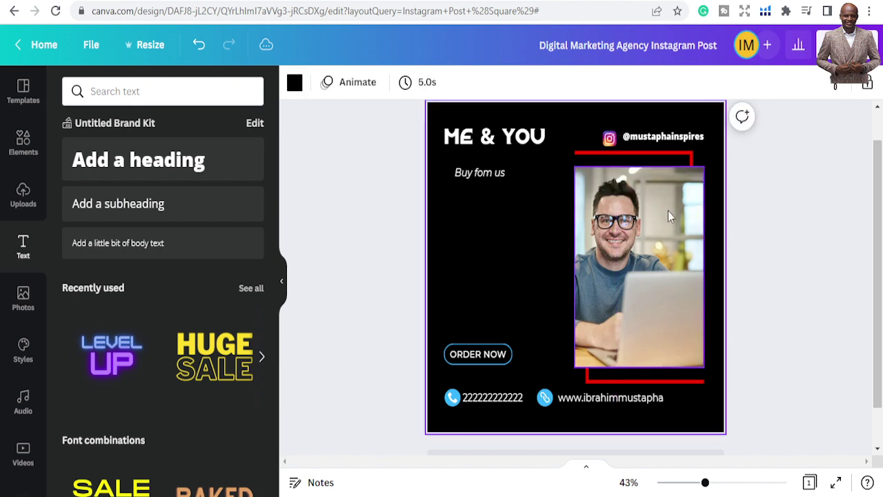
click(618, 262)
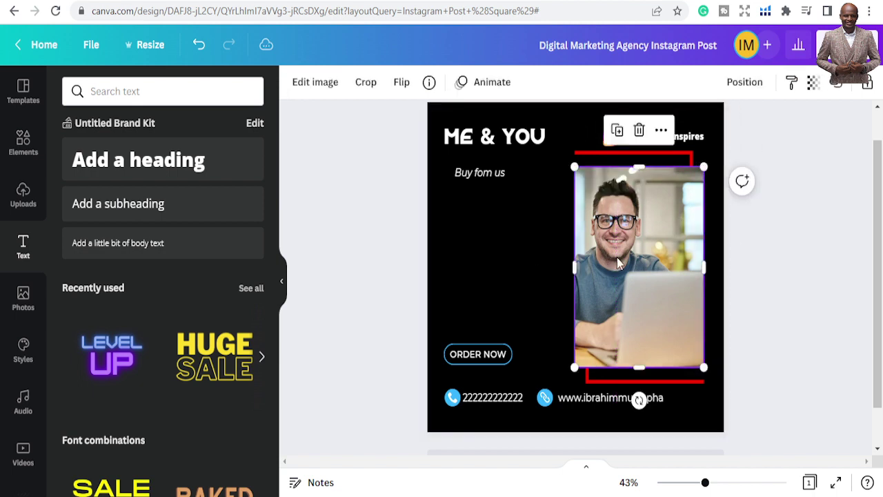
scroll(570, 279, down, 2)
scroll(552, 279, up, 3)
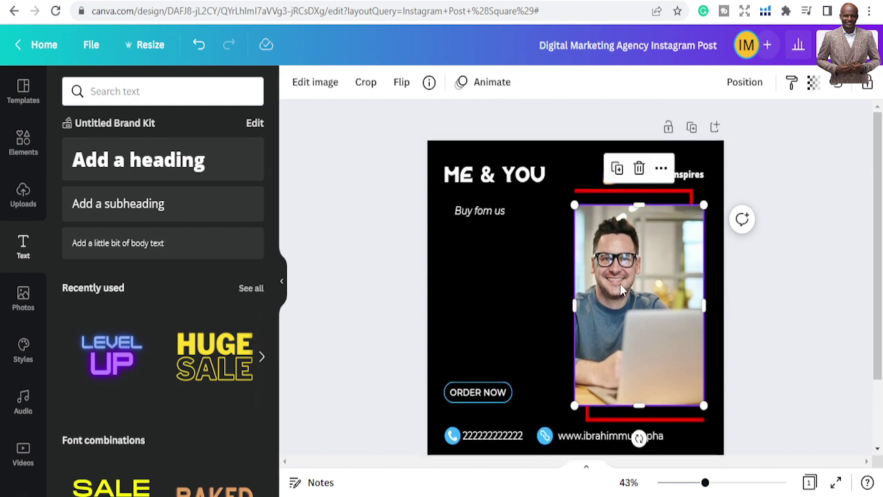
click(518, 278)
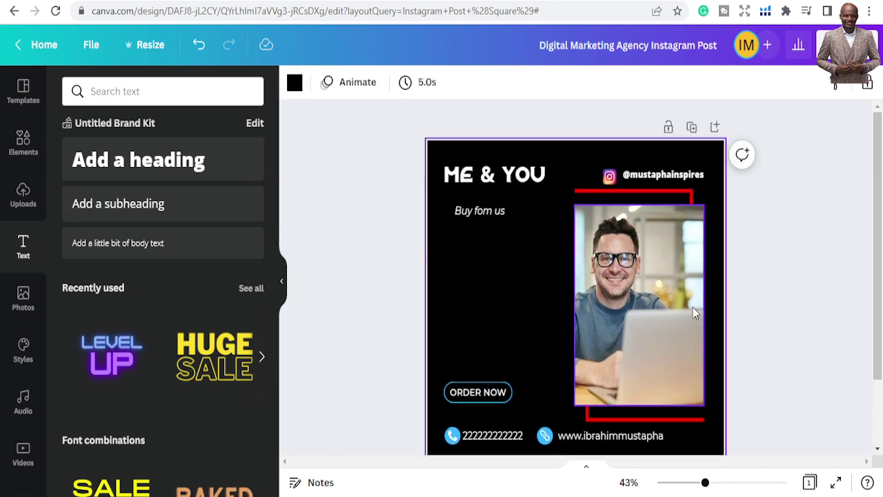
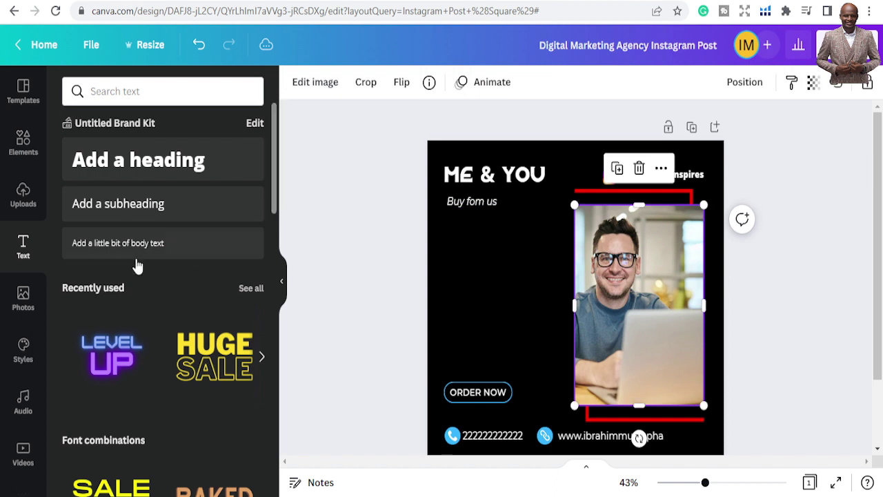
Look through the uploaded images, then browse the stock Photos library
click(23, 199)
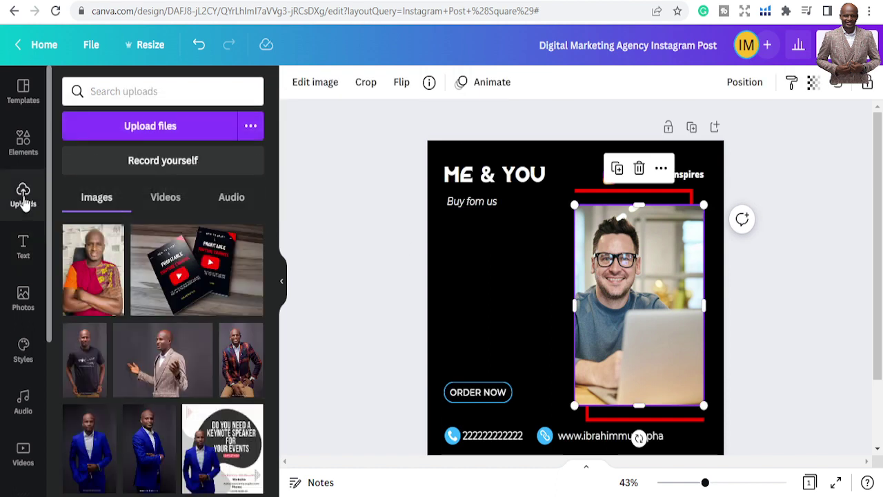
click(25, 304)
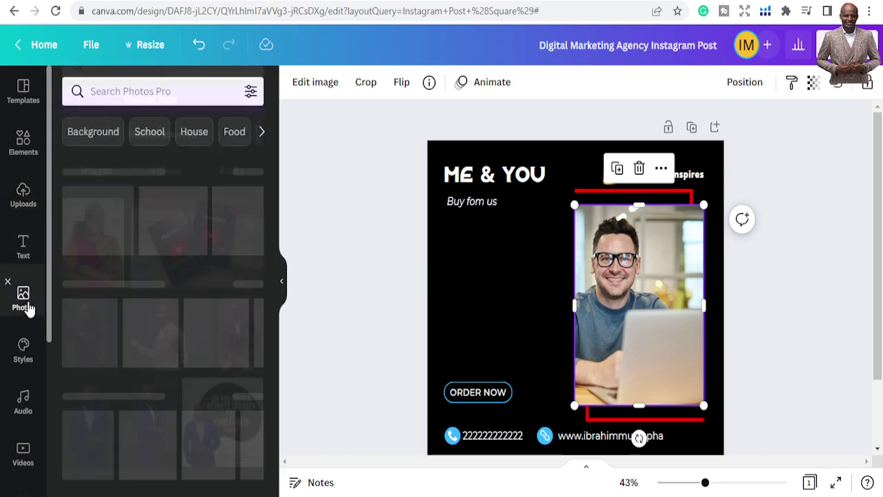
scroll(158, 362, down, 2)
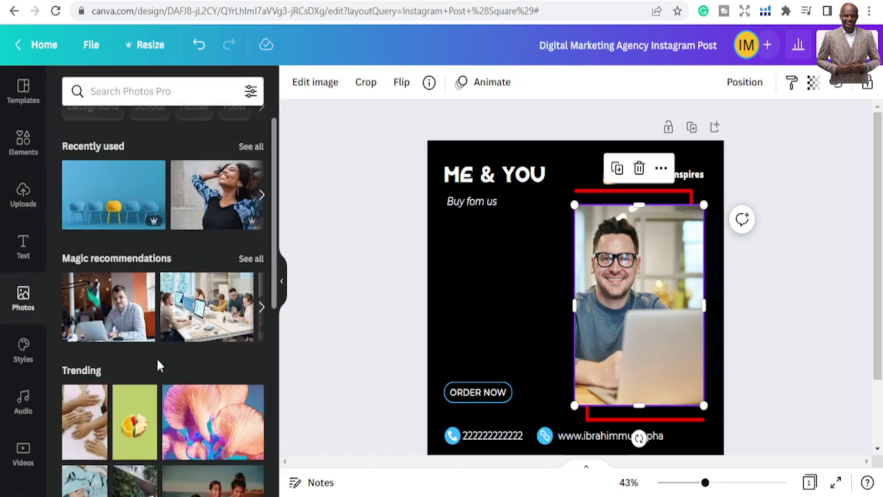
scroll(158, 348, down, 5)
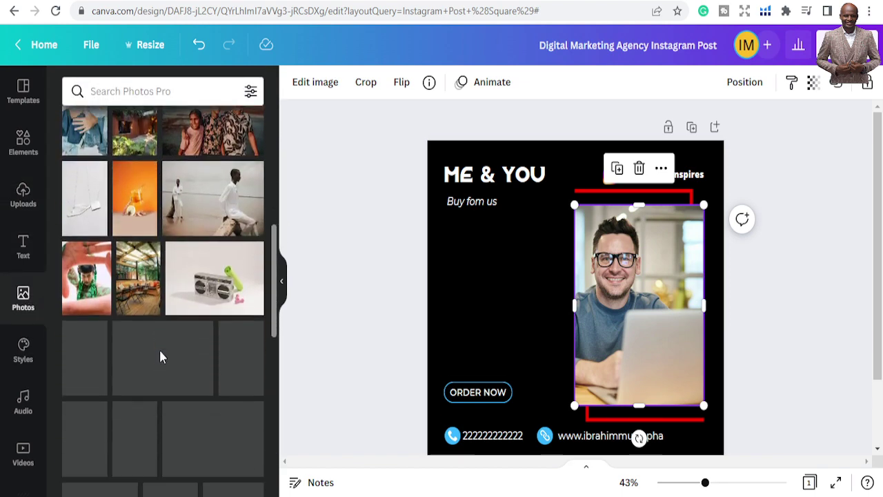
scroll(166, 289, up, 5)
scroll(173, 225, up, 2)
Search stock photos for 'business', scan the results, then clear the search
click(152, 95)
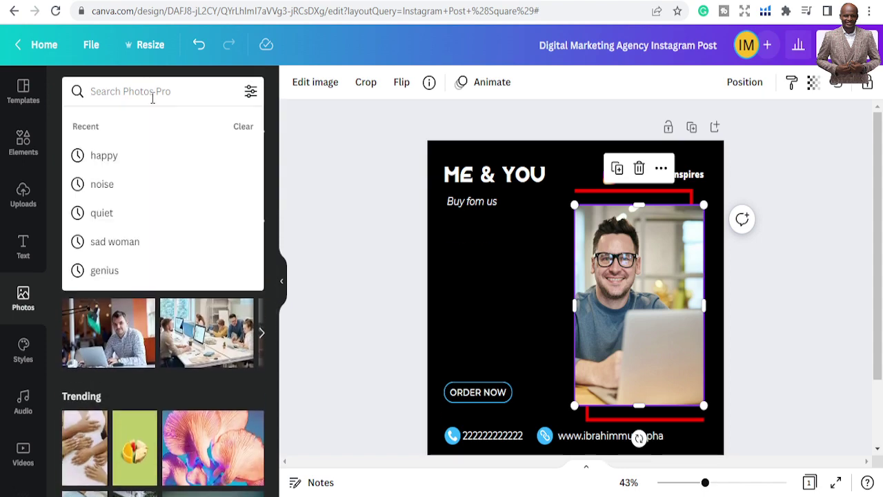
text(busi)
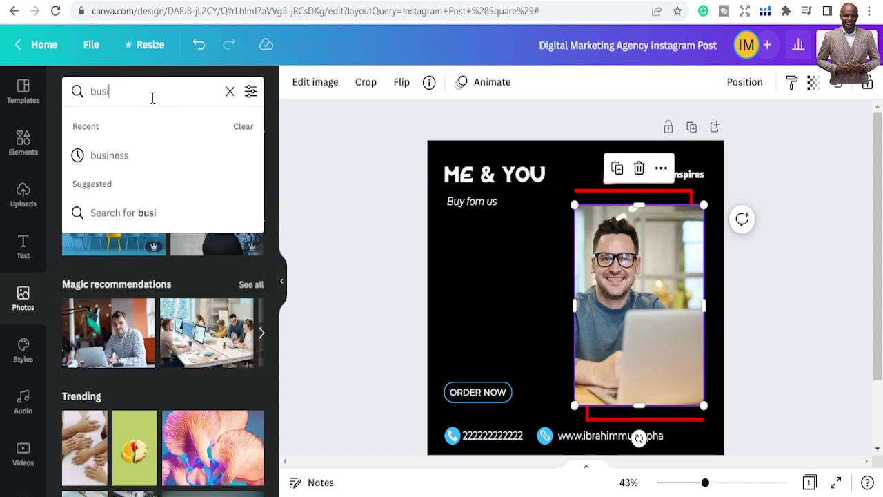
text(ness)
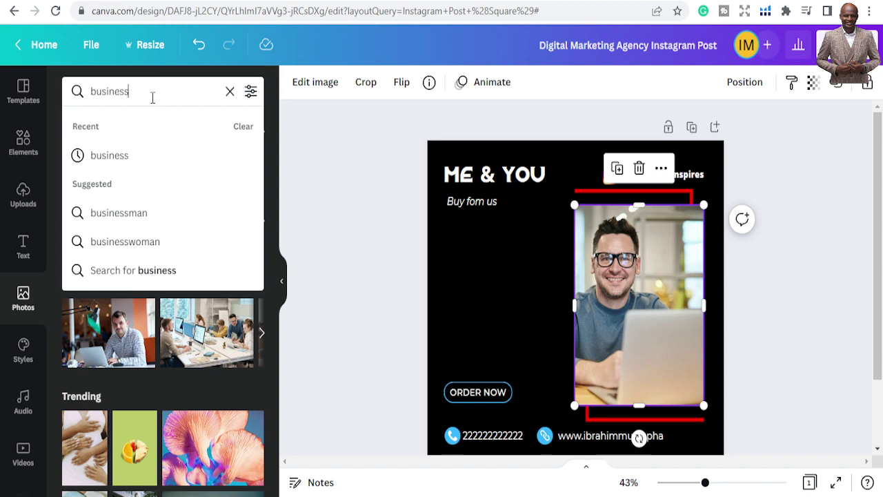
key(Return)
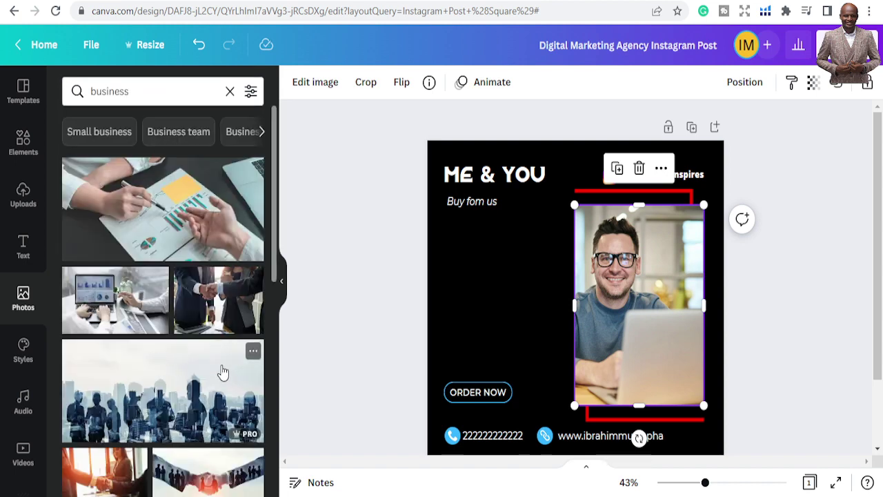
scroll(223, 376, down, 5)
scroll(223, 386, down, 3)
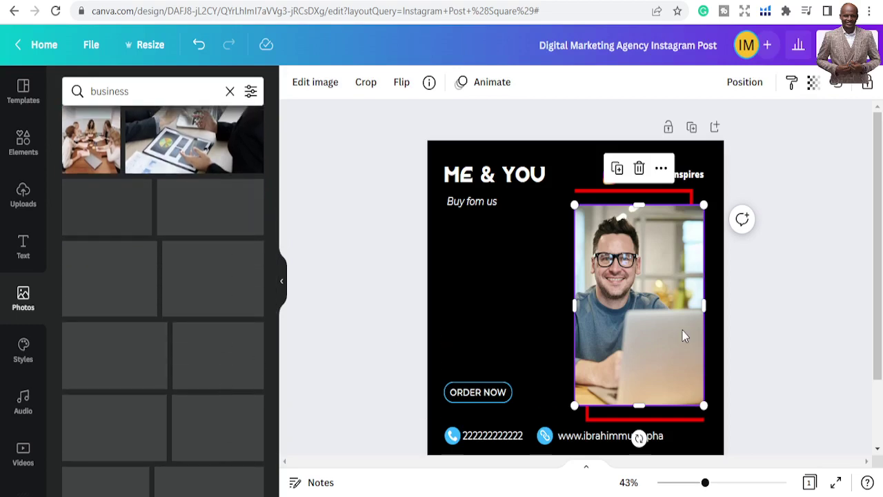
scroll(205, 324, down, 6)
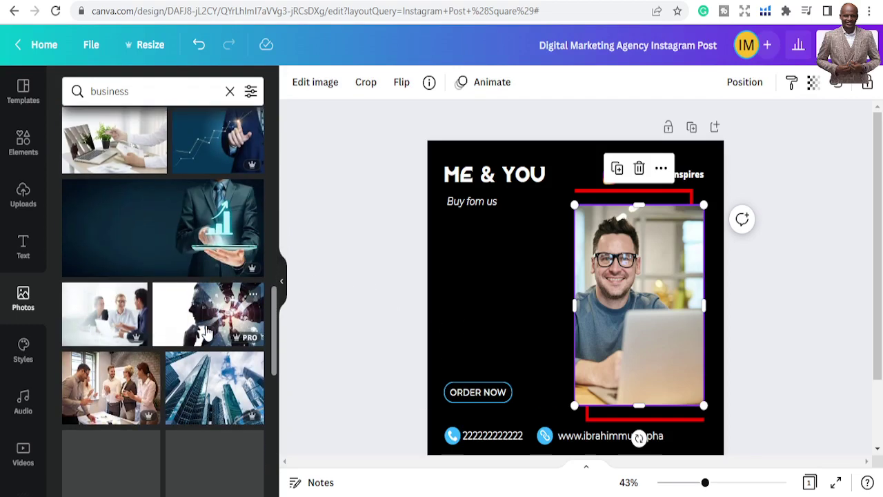
scroll(208, 335, down, 5)
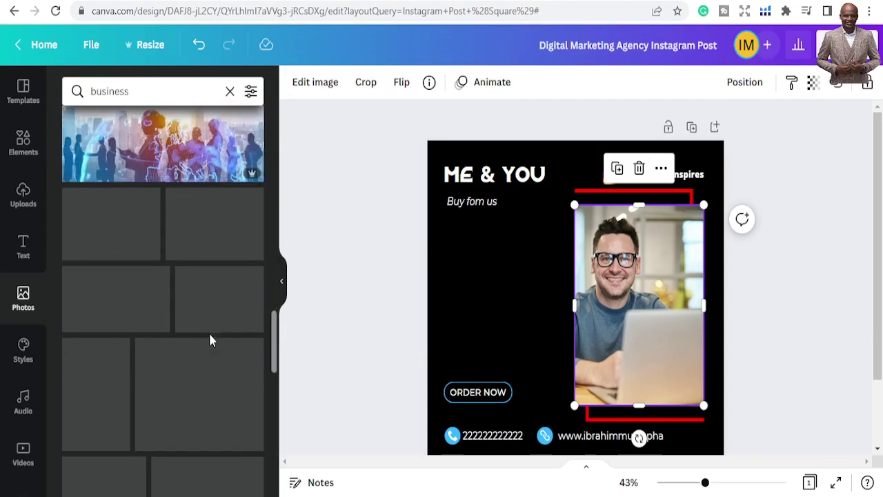
scroll(212, 341, down, 5)
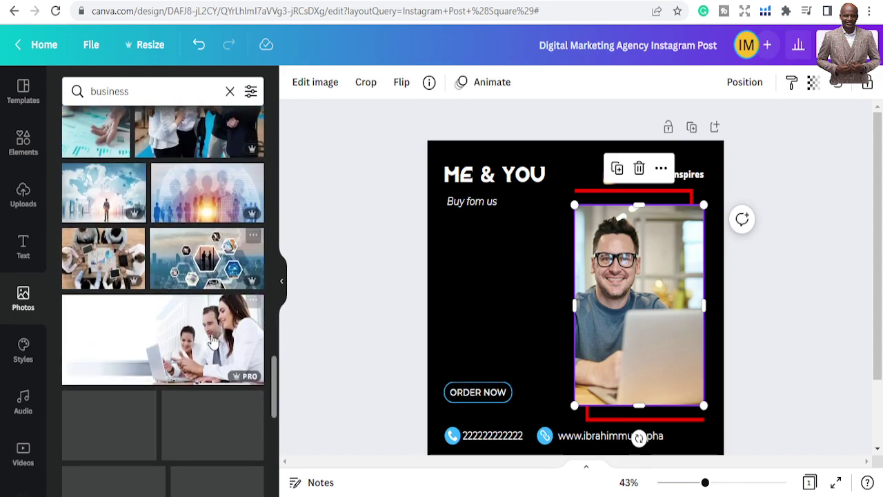
scroll(212, 341, down, 5)
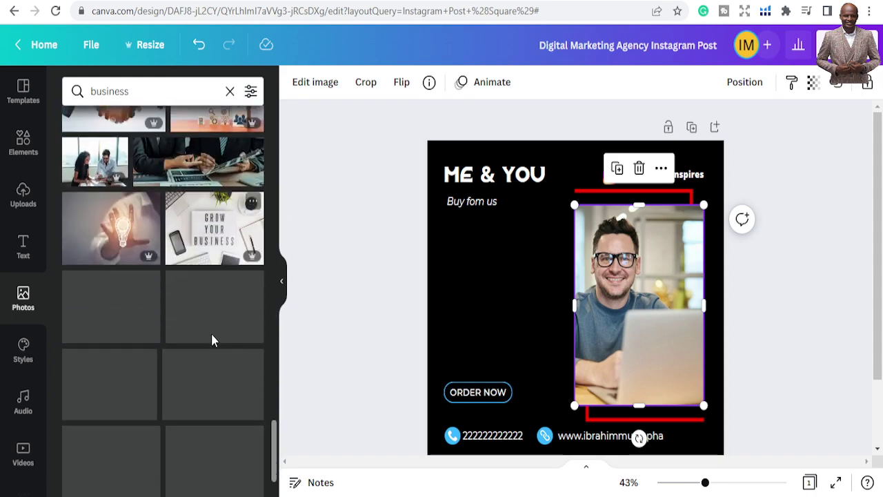
scroll(214, 341, up, 5)
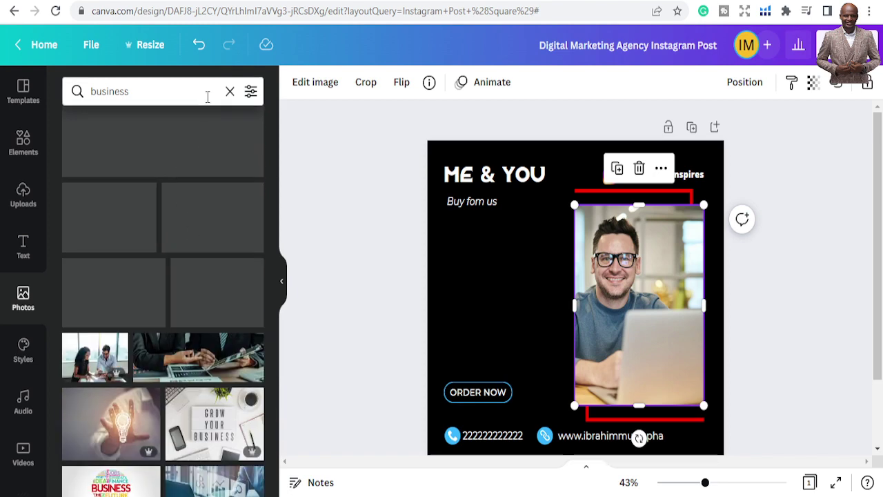
click(222, 101)
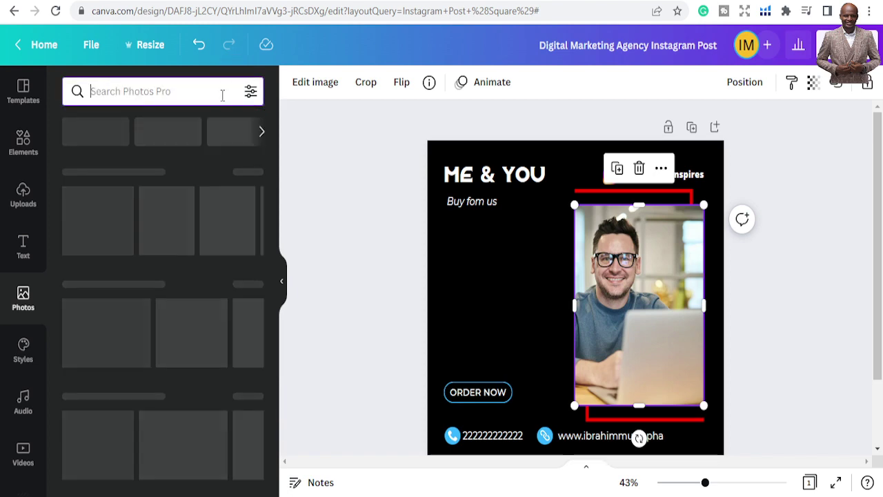
Search photos for 'man', add the man-in-suit photo, and move and shrink it
text(man)
key(Return)
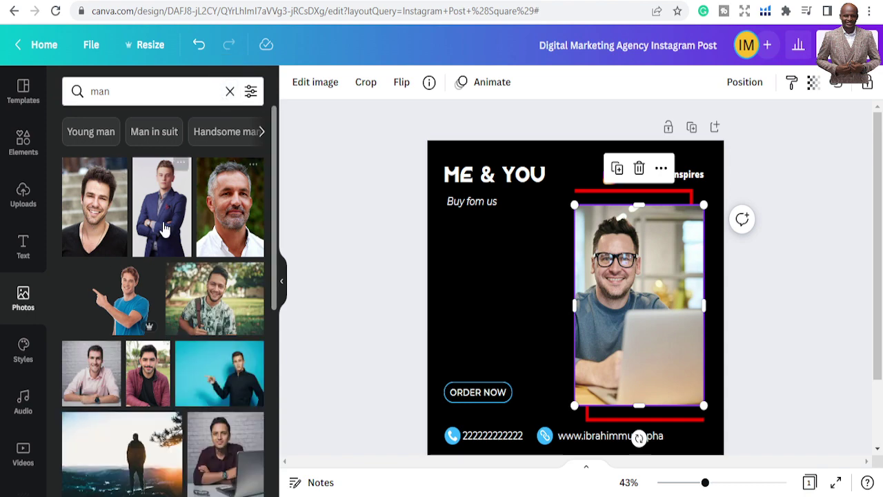
click(153, 216)
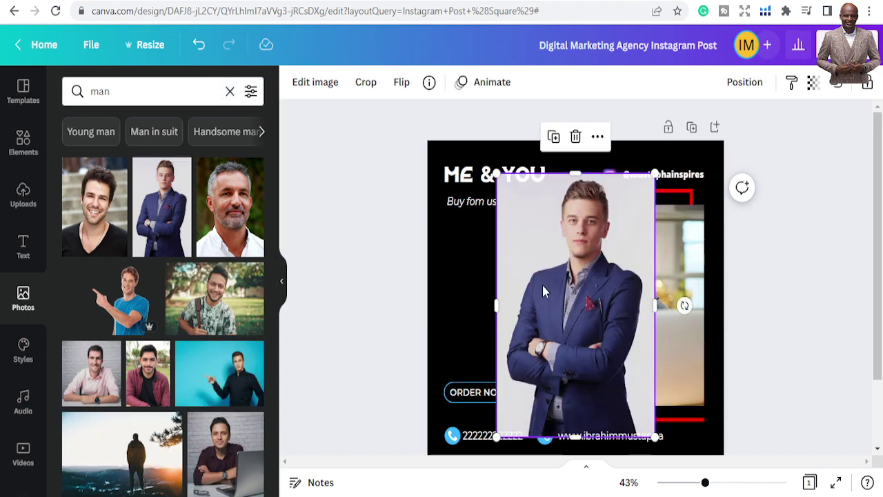
drag(542, 288, 597, 301)
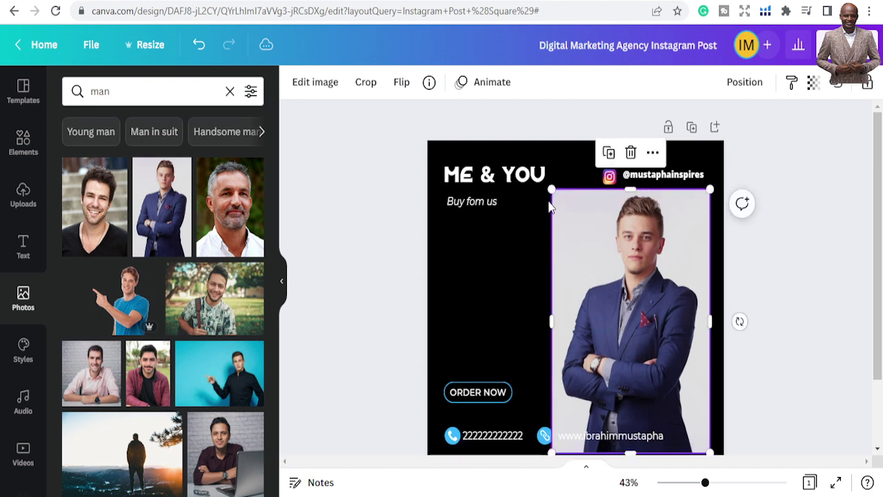
drag(552, 189, 594, 262)
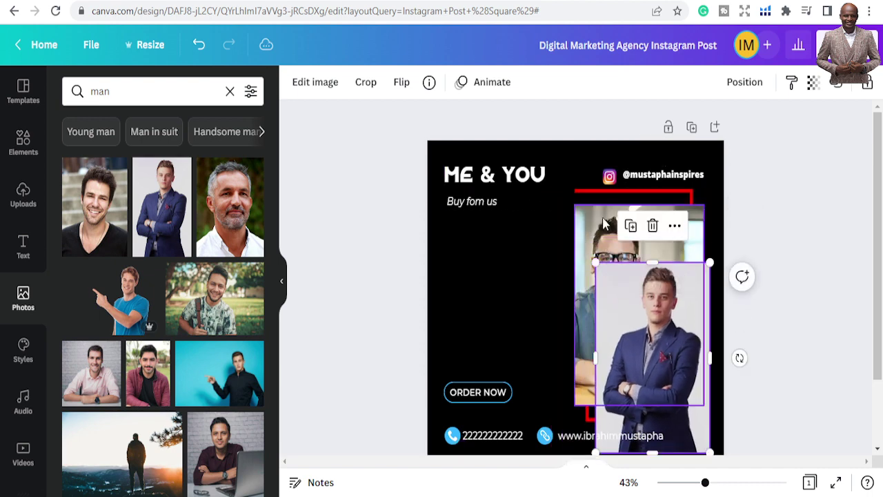
Shift the suit photo left, nudge the glasses-man photo up, then delete the suit photo
click(590, 232)
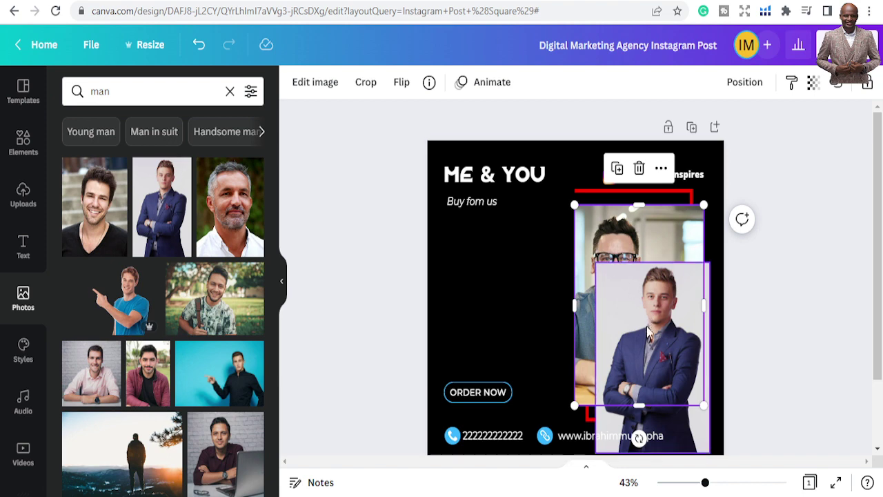
drag(648, 331, 437, 273)
click(668, 307)
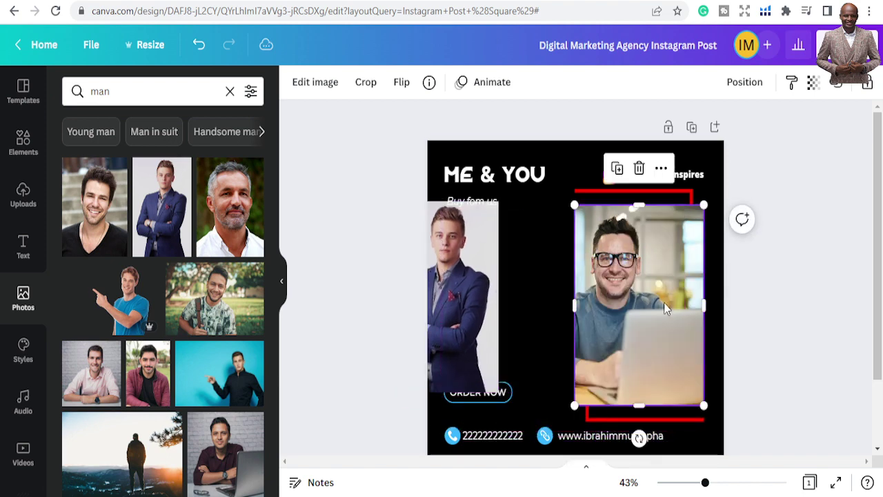
drag(630, 276, 631, 269)
click(459, 261)
drag(459, 261, 485, 252)
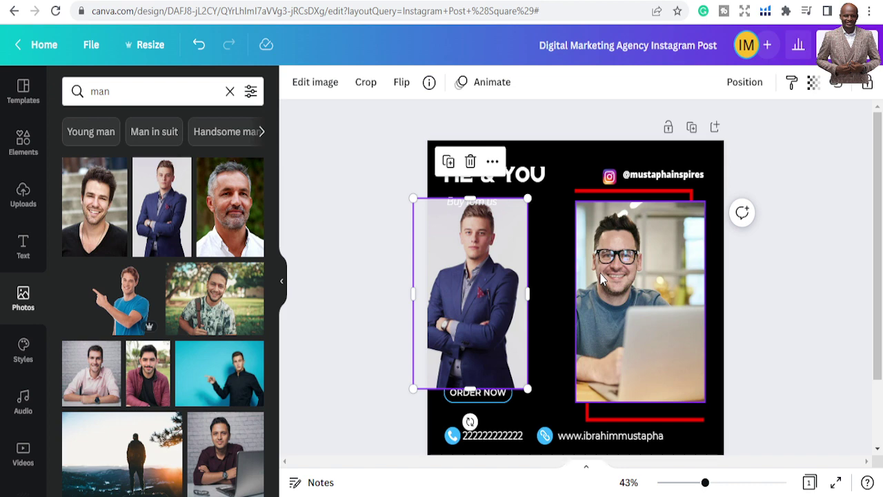
key(Delete)
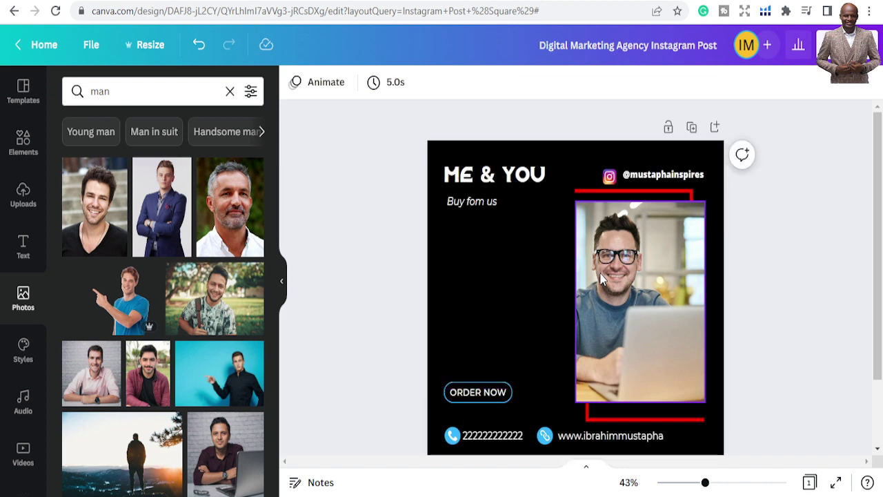
Undo to restore the suit-man photo and fit it into the right-hand frame
click(192, 51)
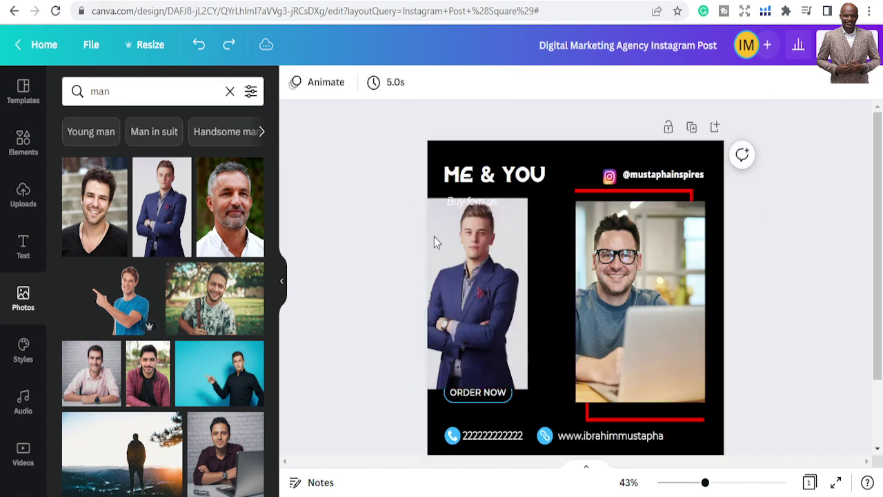
drag(427, 296, 626, 300)
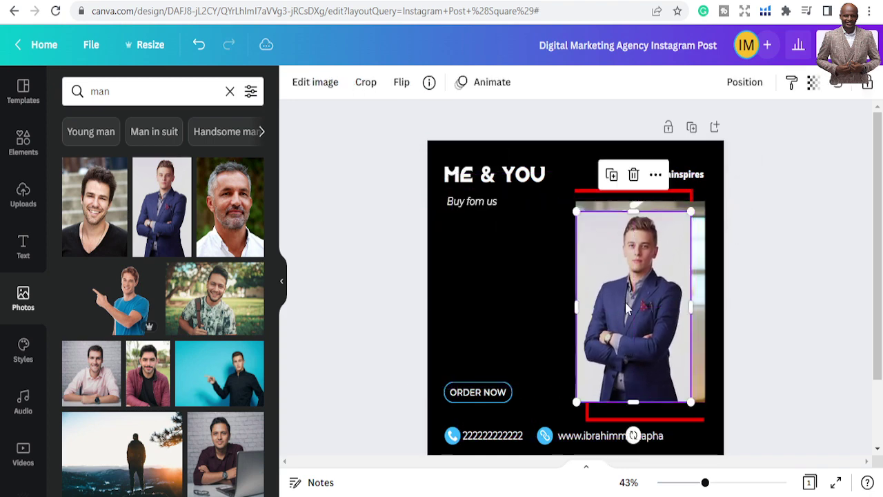
drag(689, 214, 699, 197)
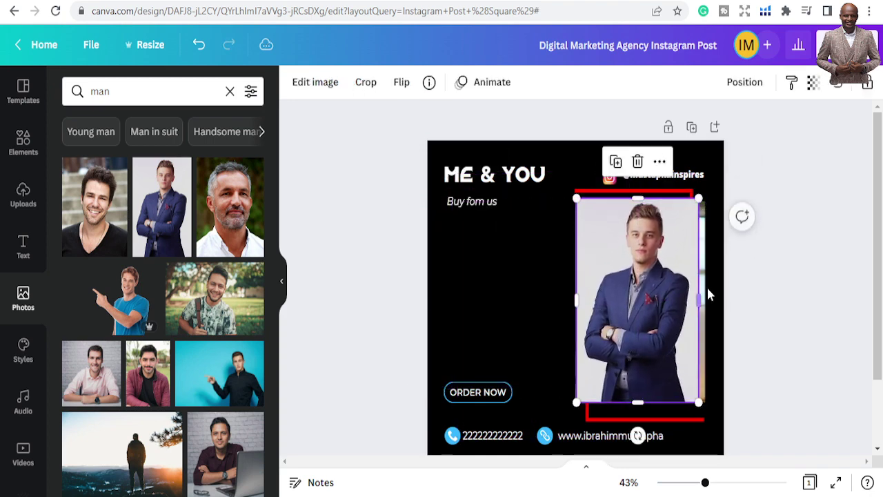
drag(702, 302, 704, 301)
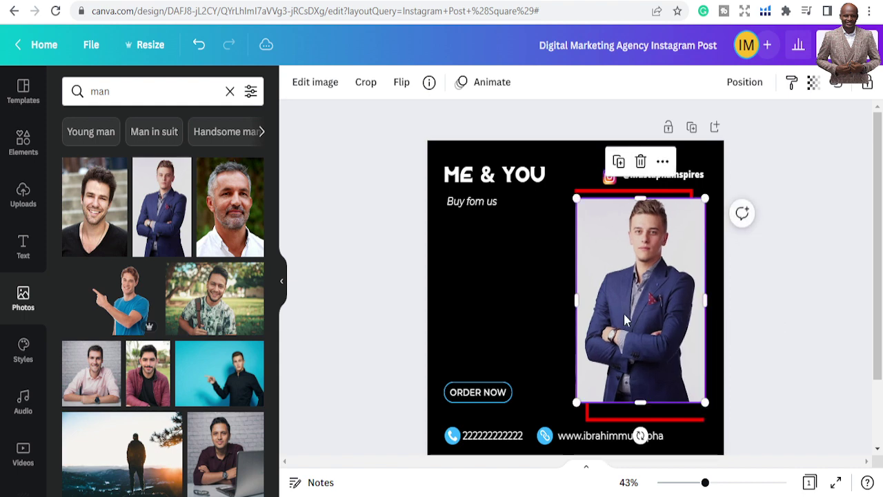
click(544, 305)
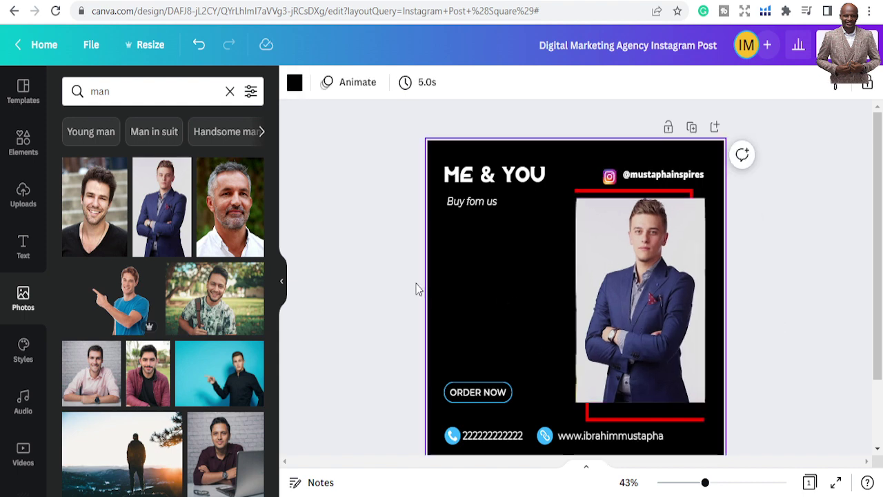
click(365, 255)
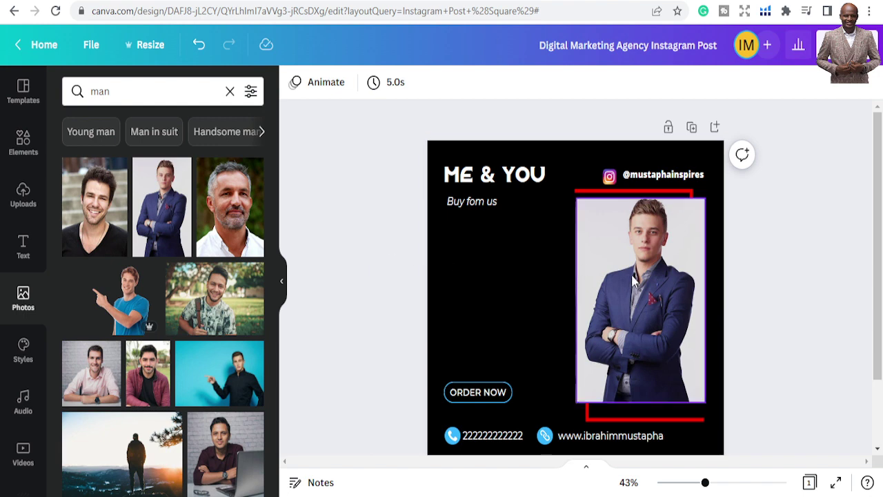
Pull the suit-man photo out to the left and delete the glasses-man photo
drag(631, 274, 469, 286)
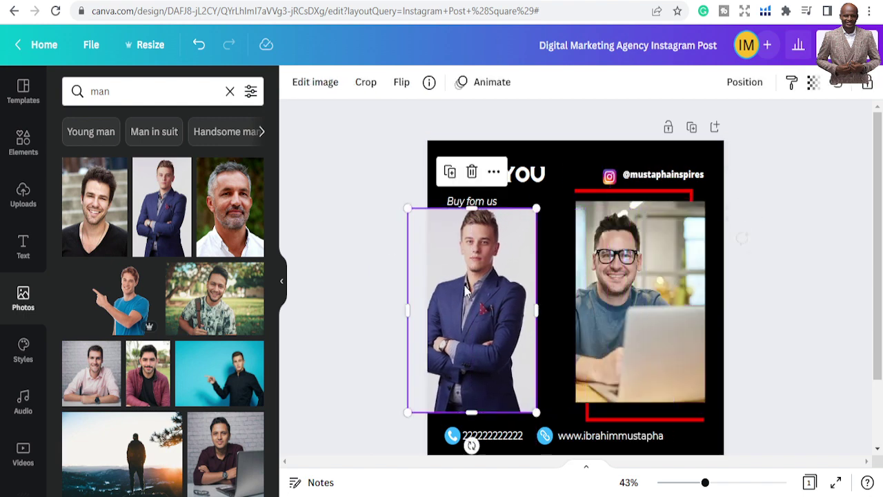
click(611, 278)
key(Delete)
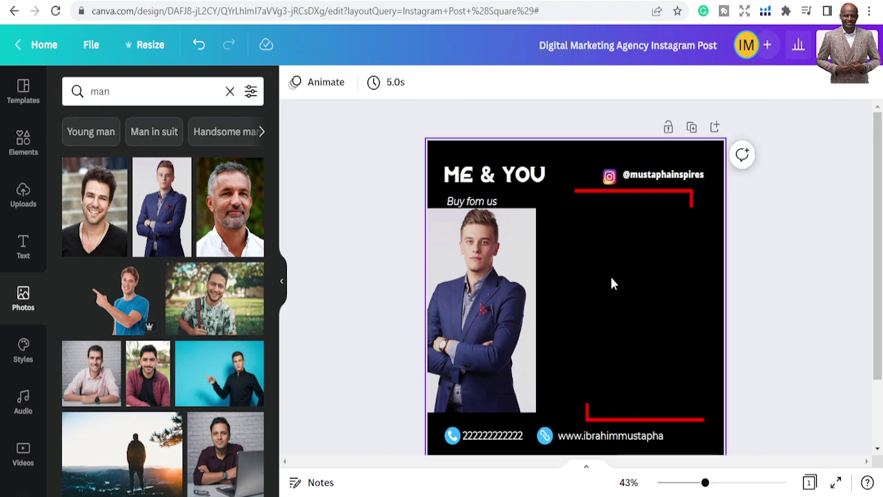
In Elements, clear the 'instagram' search and browse the full Grids collection
click(22, 195)
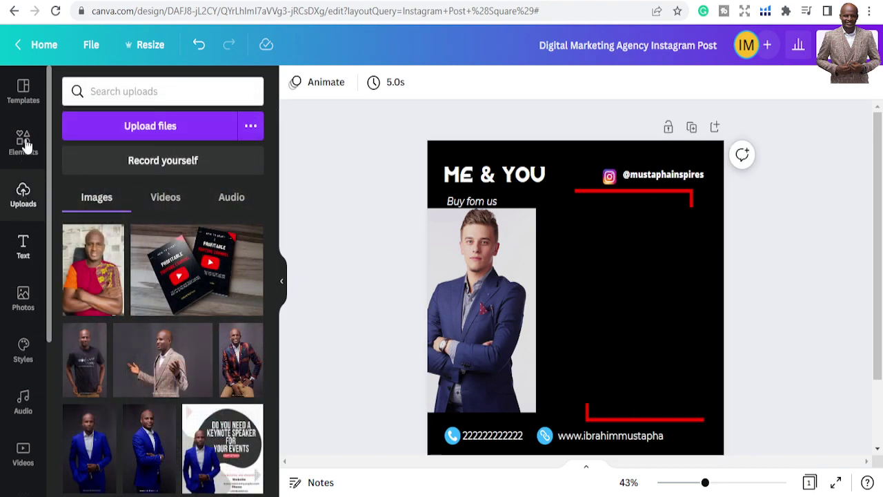
click(25, 145)
scroll(170, 319, down, 1)
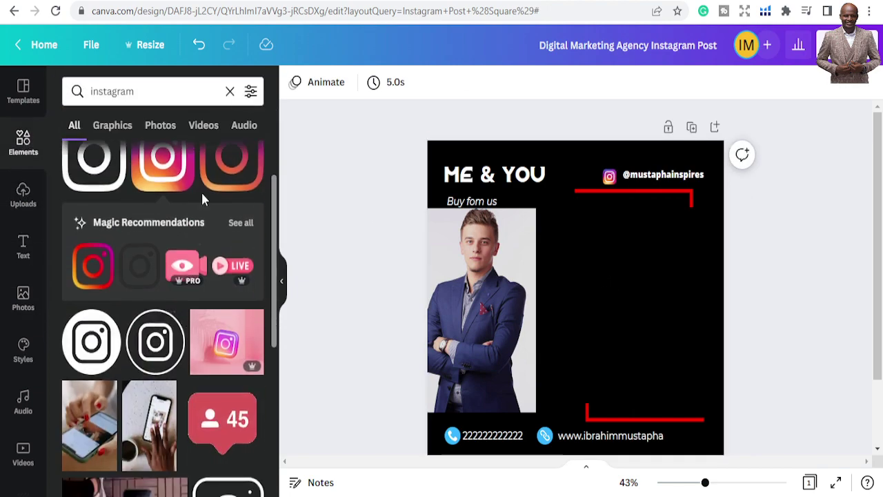
click(230, 91)
scroll(204, 329, down, 3)
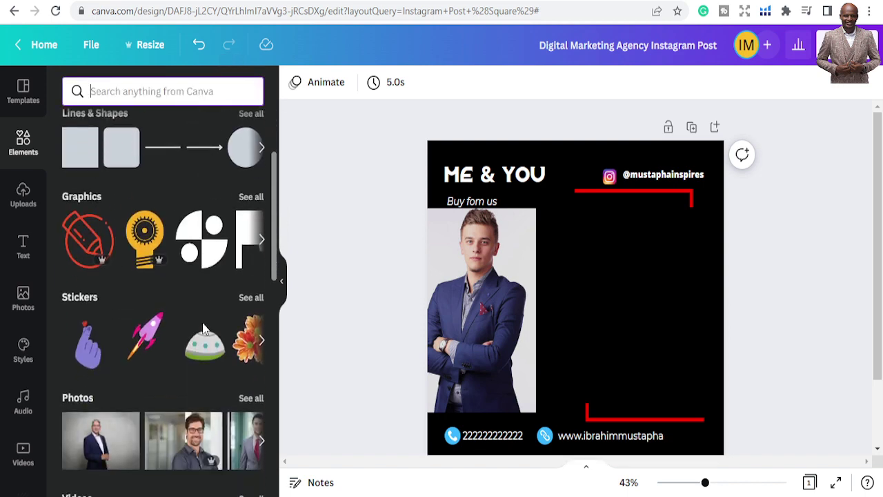
scroll(203, 330, down, 10)
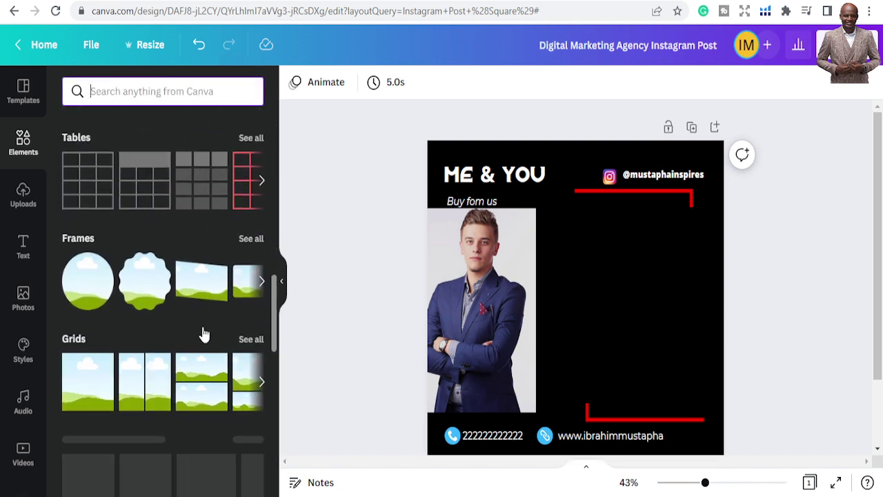
click(250, 340)
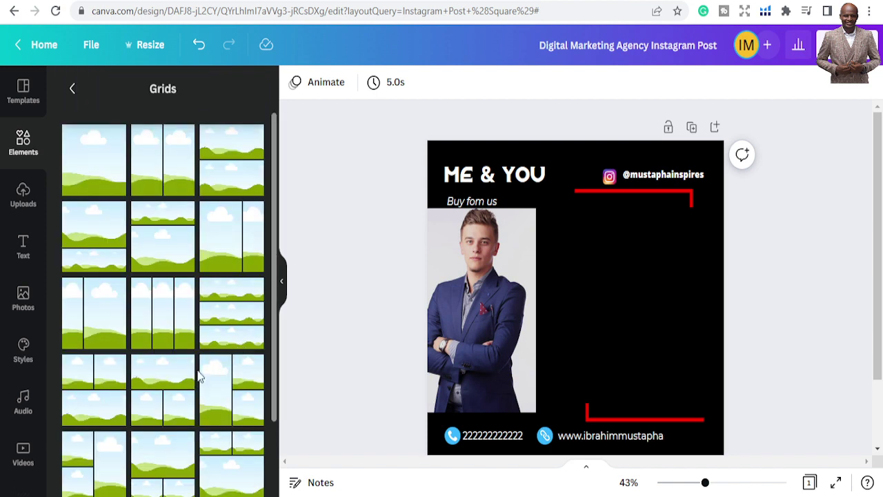
scroll(198, 376, down, 10)
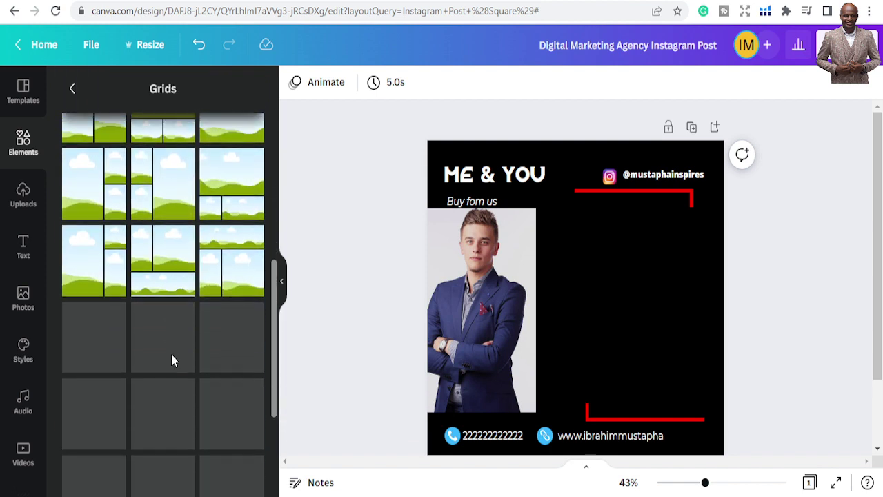
scroll(171, 359, down, 3)
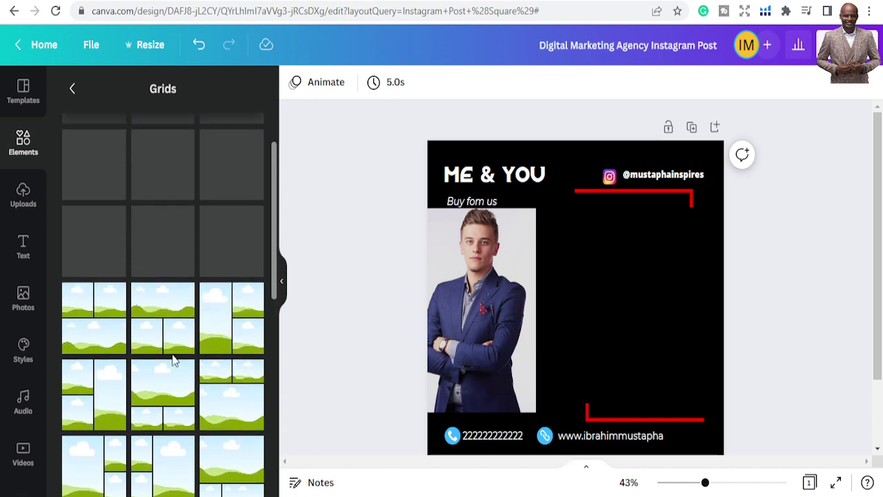
scroll(174, 360, up, 1)
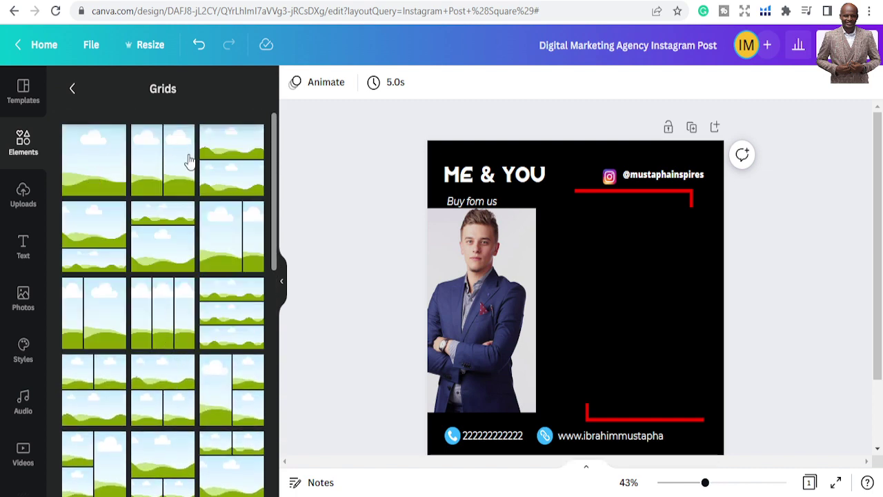
Add a single-photo grid and size it to about 488 × 701 on the post's right side
click(98, 166)
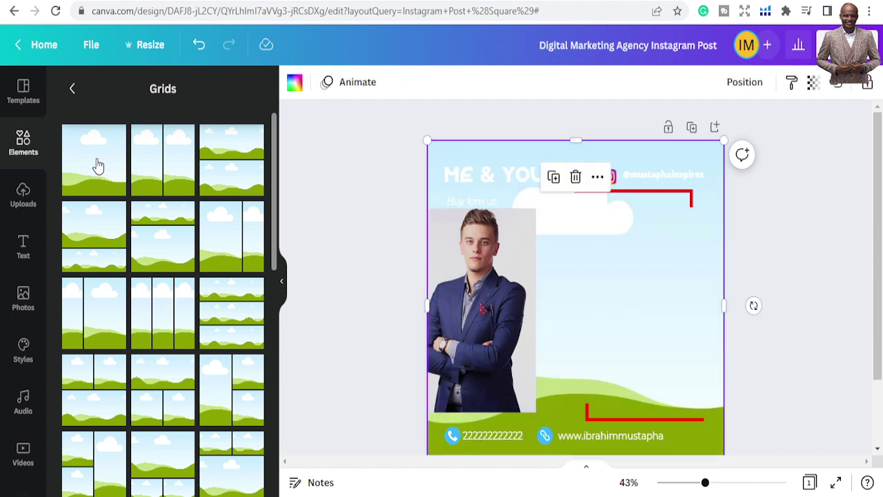
click(428, 141)
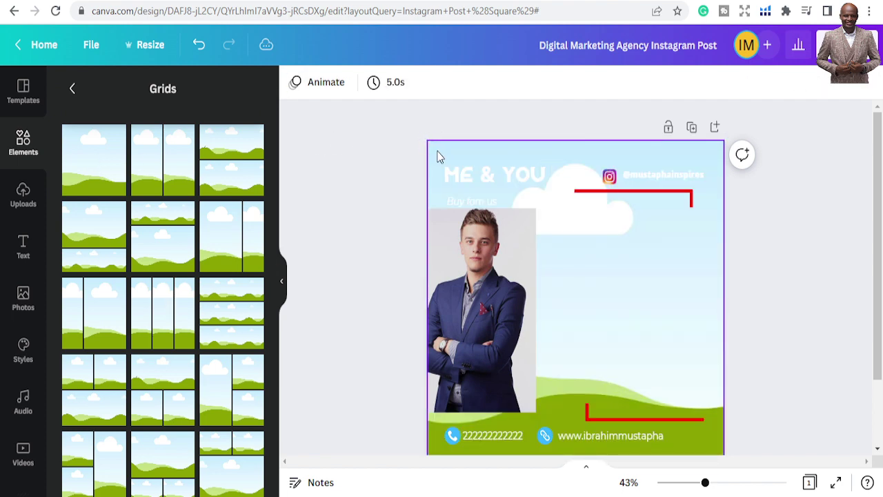
click(449, 151)
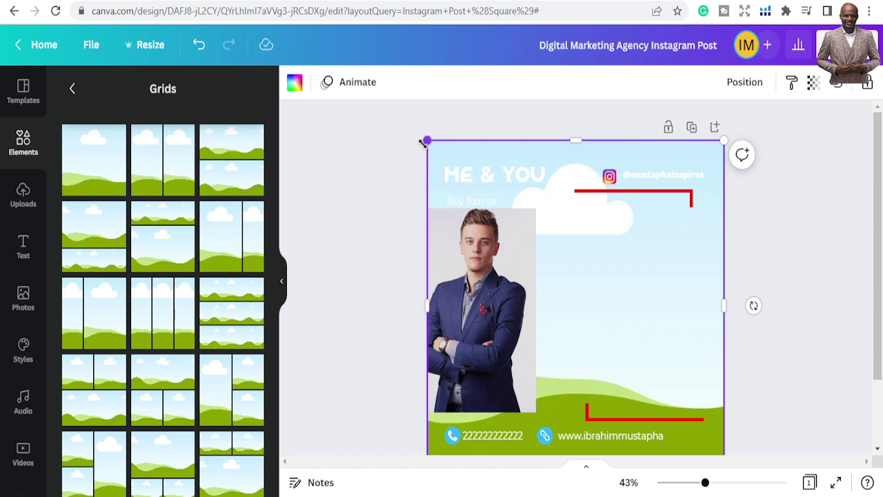
drag(425, 141, 588, 222)
drag(667, 309, 654, 274)
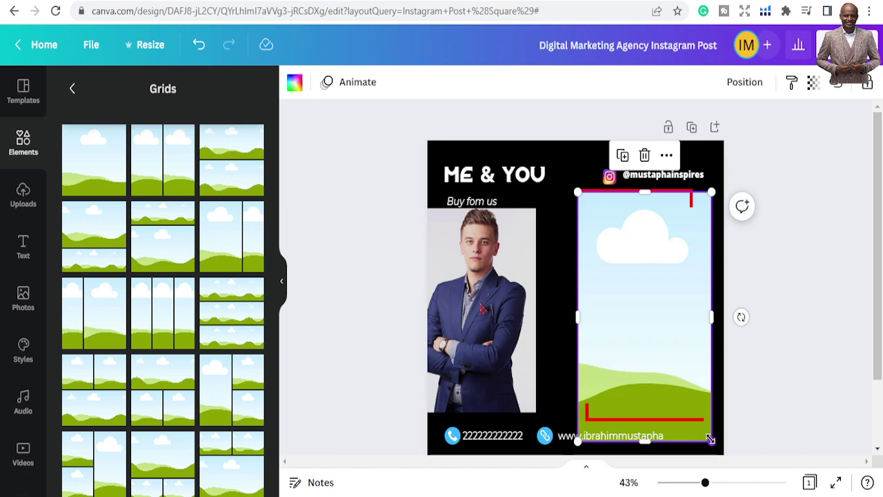
drag(710, 439, 711, 414)
drag(666, 338, 657, 336)
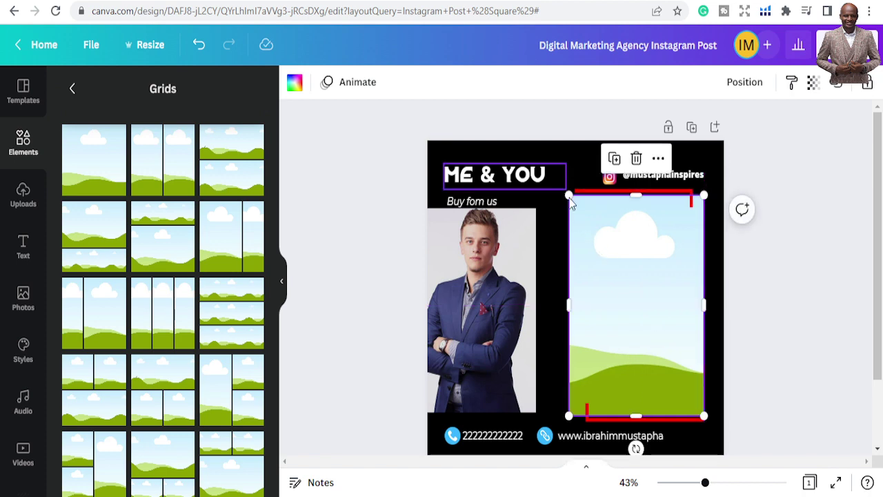
drag(570, 197, 571, 200)
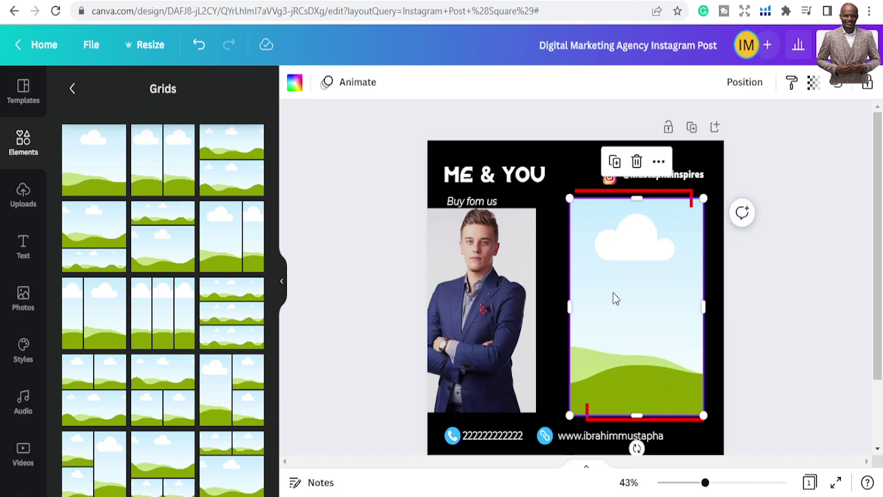
drag(702, 414, 703, 415)
drag(606, 357, 606, 355)
click(536, 320)
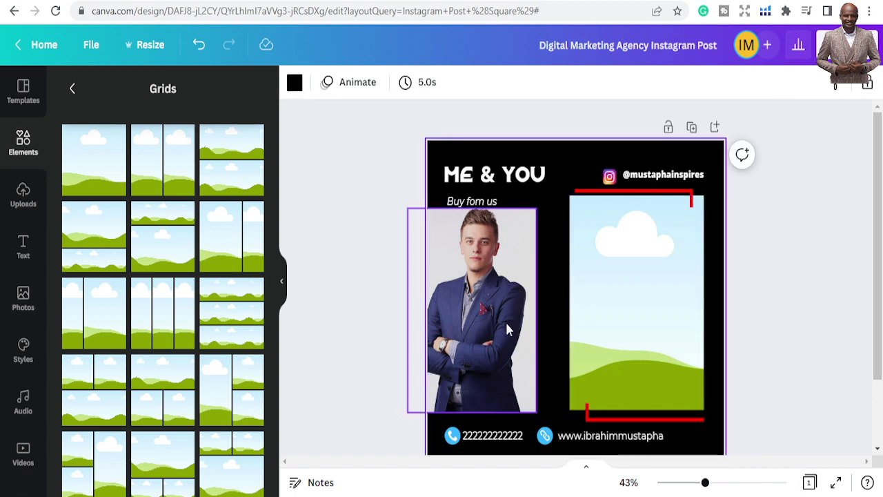
click(617, 324)
Drop the suit-man photo into the right grid frame and bring it forward to the top
drag(486, 320, 593, 315)
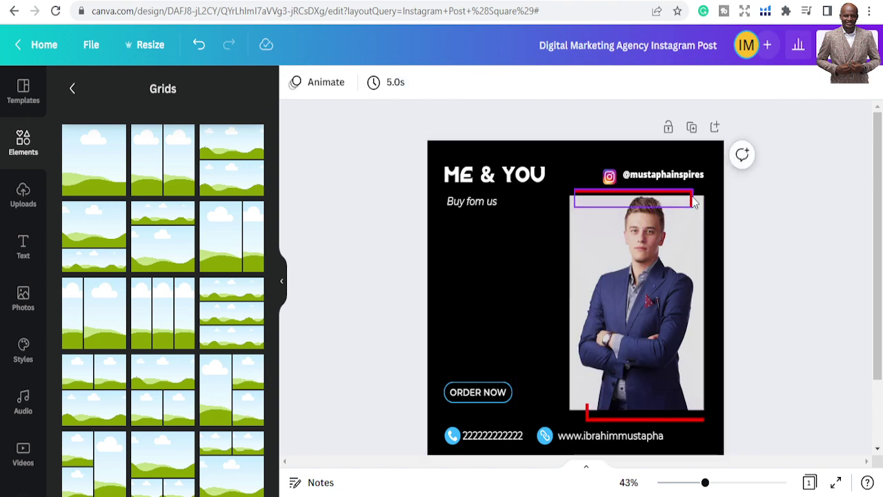
click(655, 276)
click(754, 83)
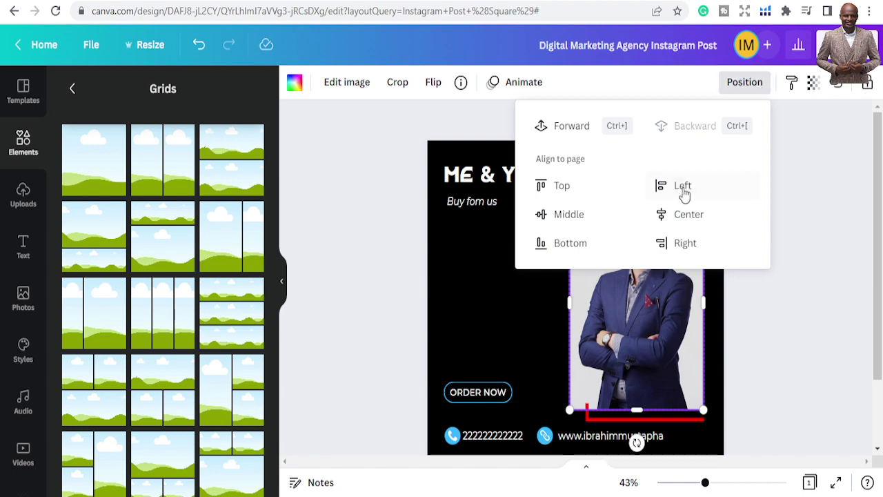
click(573, 129)
click(577, 123)
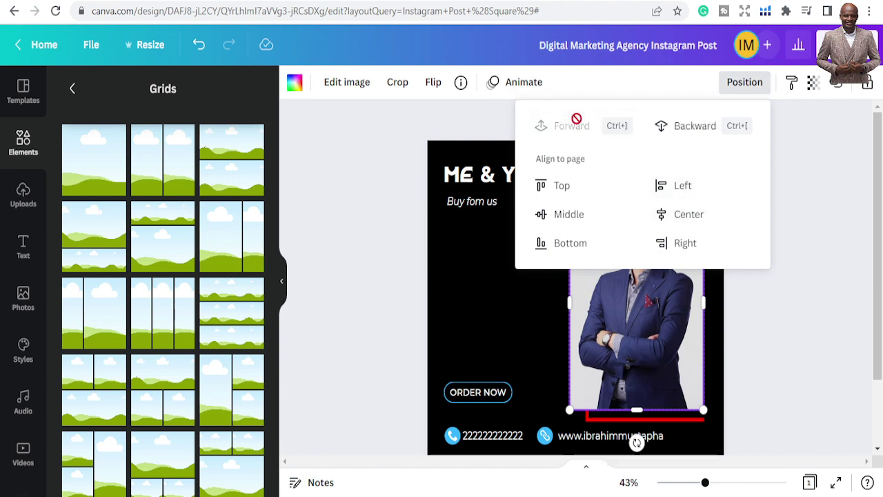
click(374, 165)
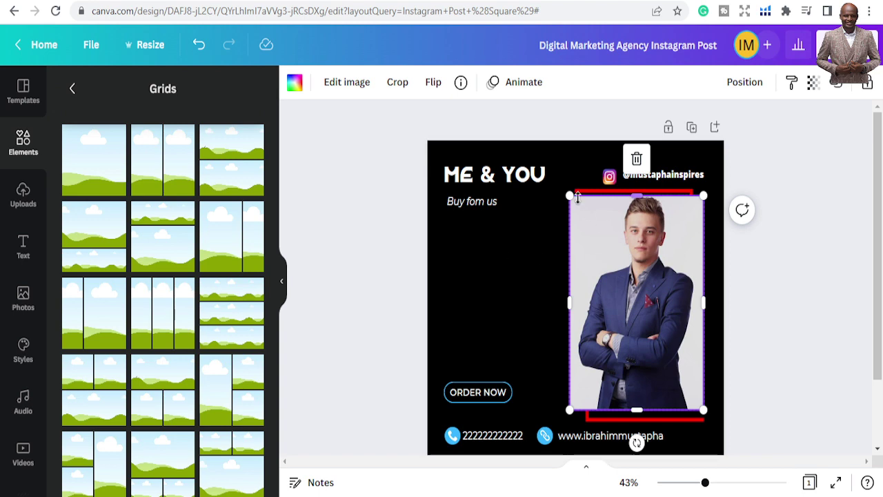
Fine-tune the photo's size and position inside the right-side frame
drag(568, 193, 569, 199)
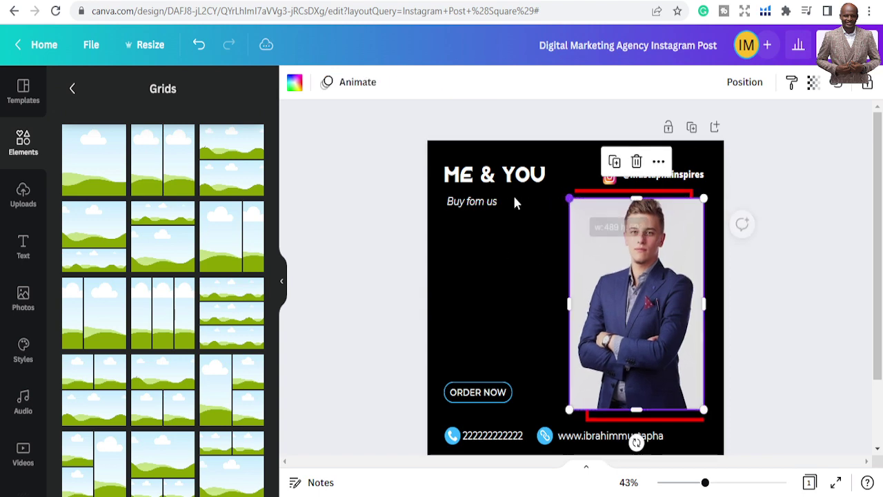
click(409, 209)
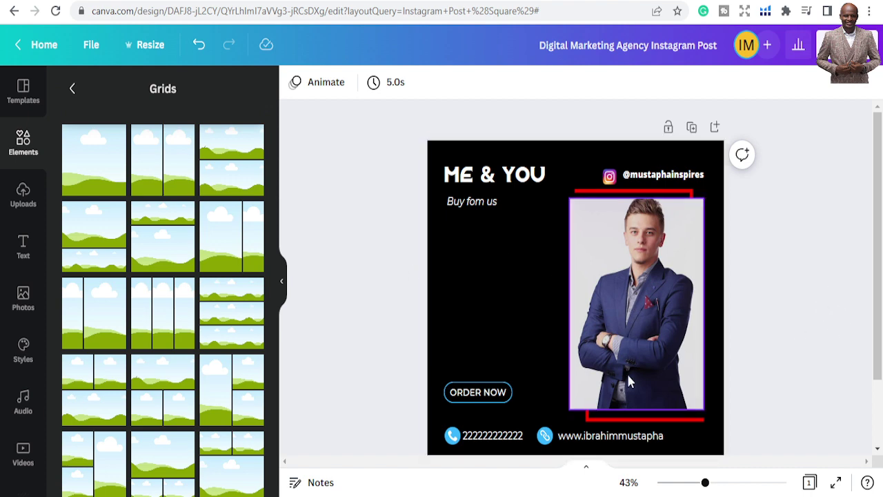
click(661, 280)
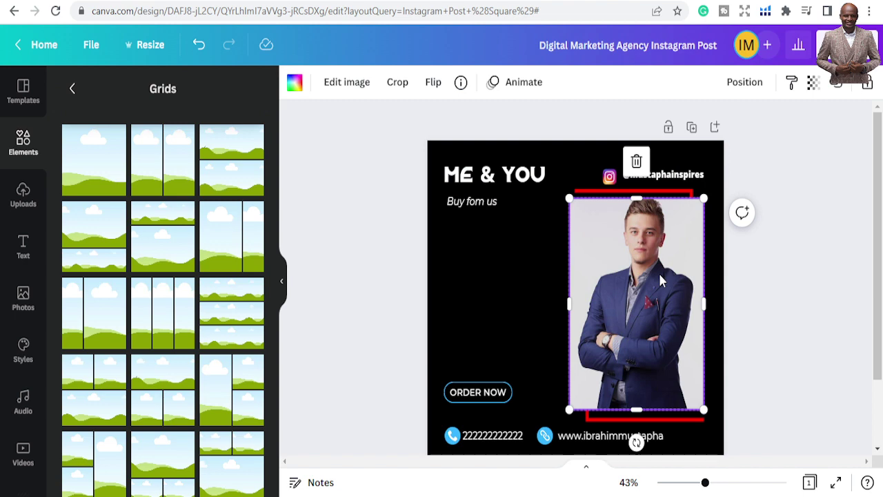
drag(660, 281, 660, 282)
click(660, 281)
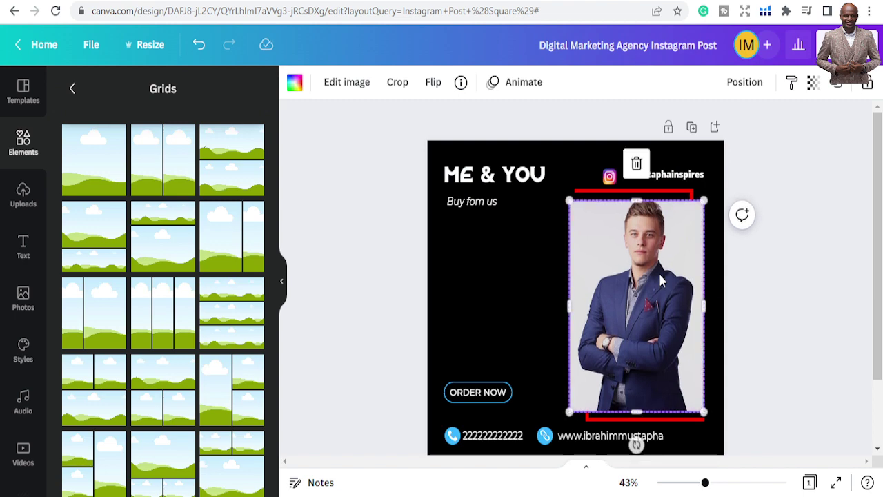
drag(643, 203, 642, 202)
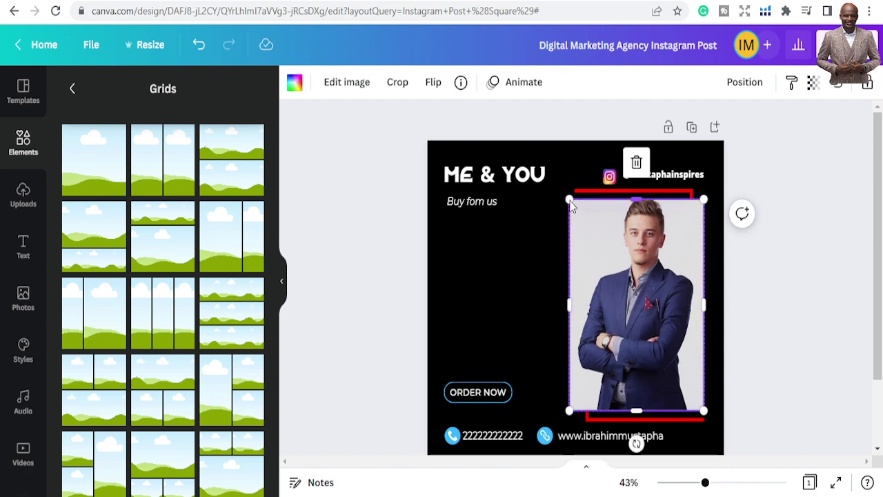
click(378, 233)
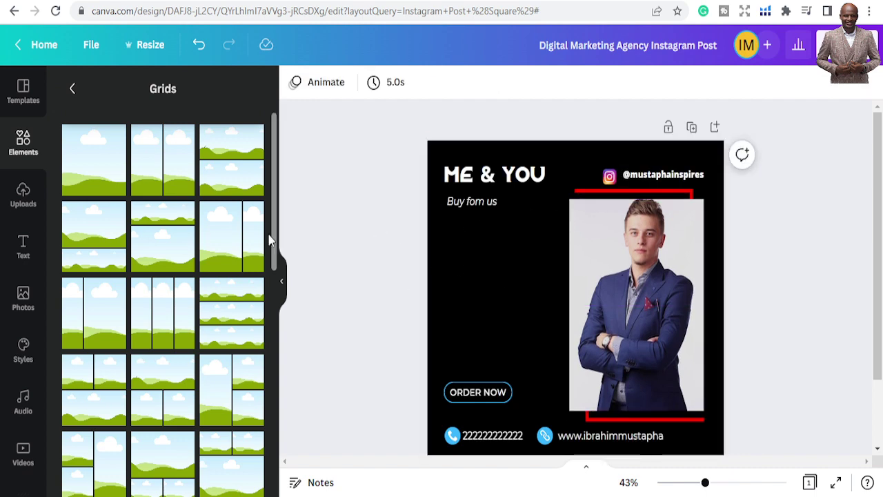
Replace the right-frame photo with the uploaded portrait of the man in the checked beige suit
click(23, 201)
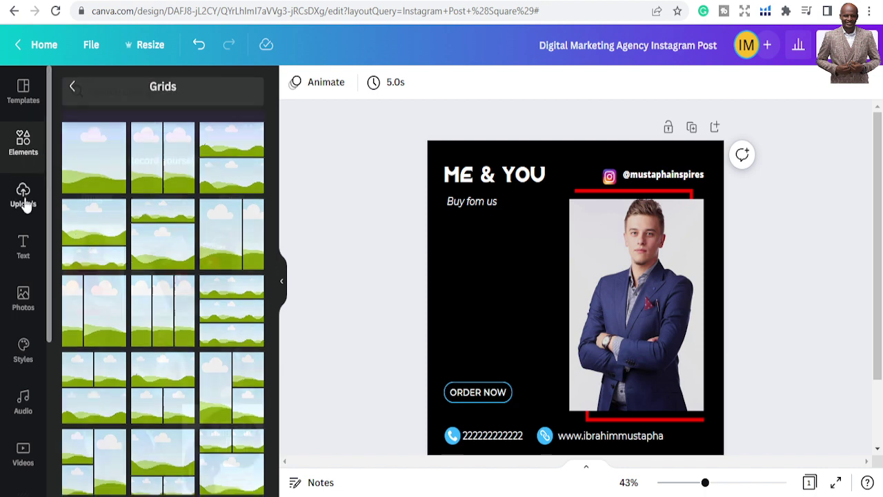
scroll(187, 345, down, 3)
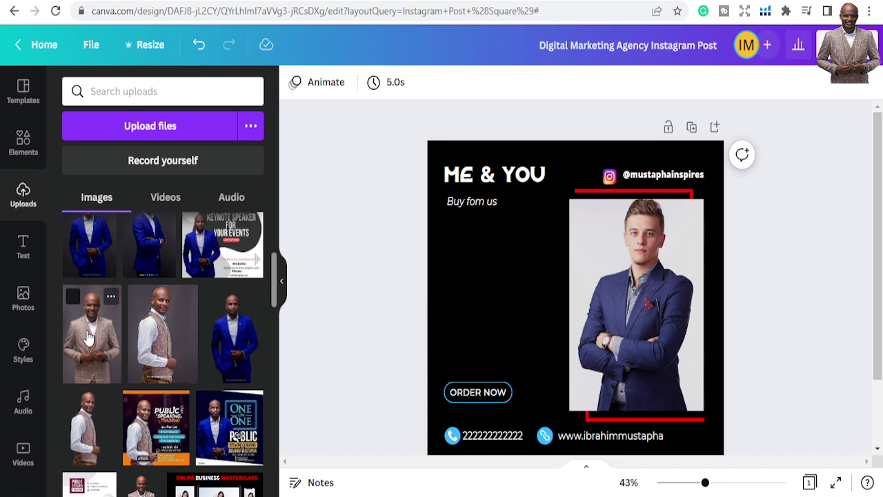
click(89, 338)
drag(526, 333, 572, 310)
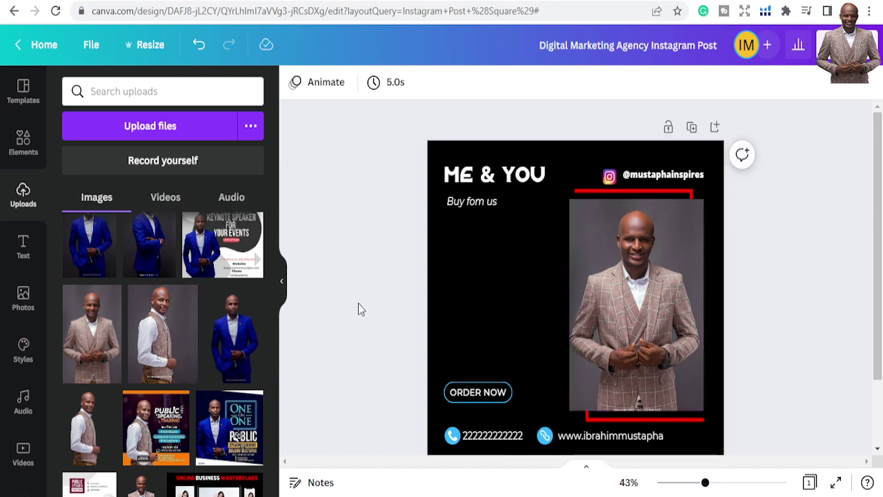
scroll(218, 346, down, 10)
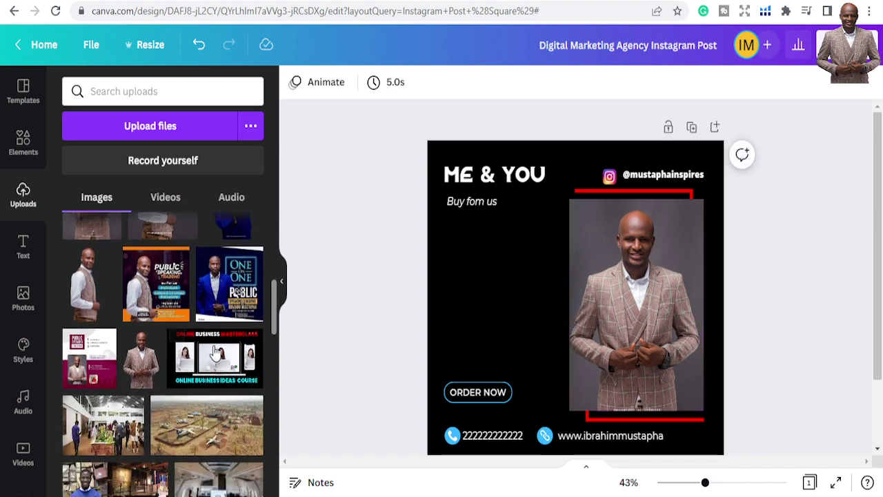
scroll(217, 346, down, 10)
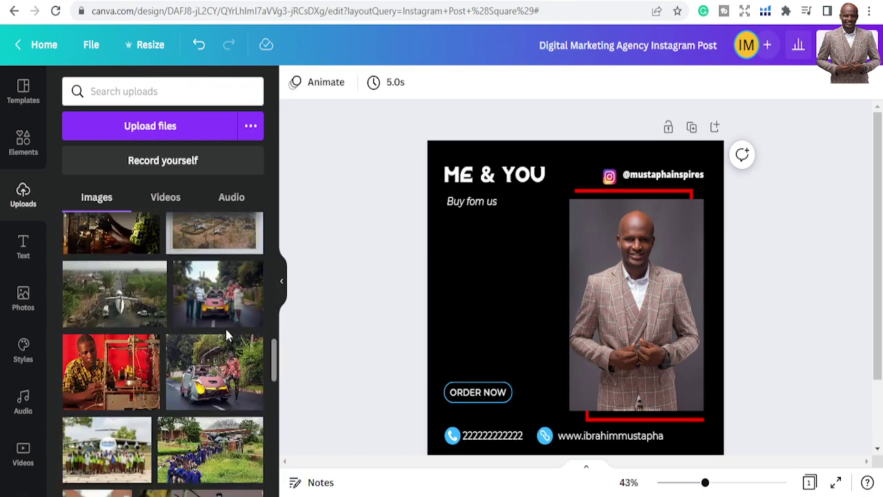
scroll(222, 347, up, 5)
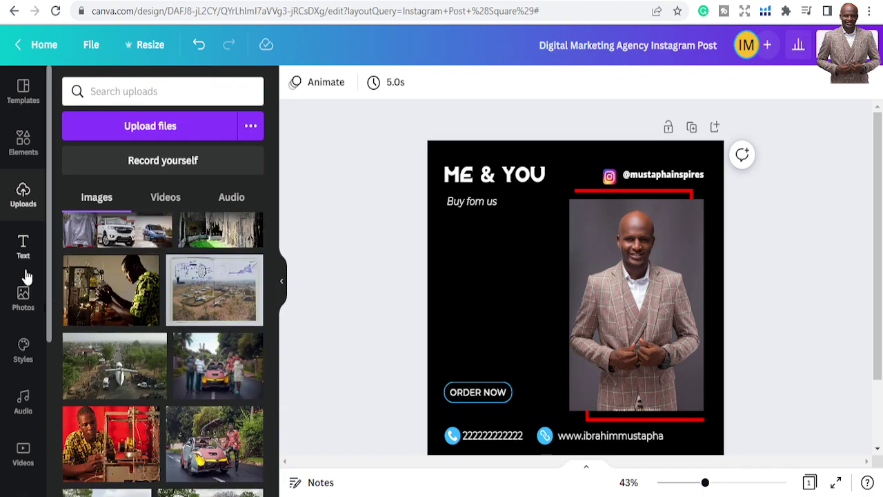
click(24, 270)
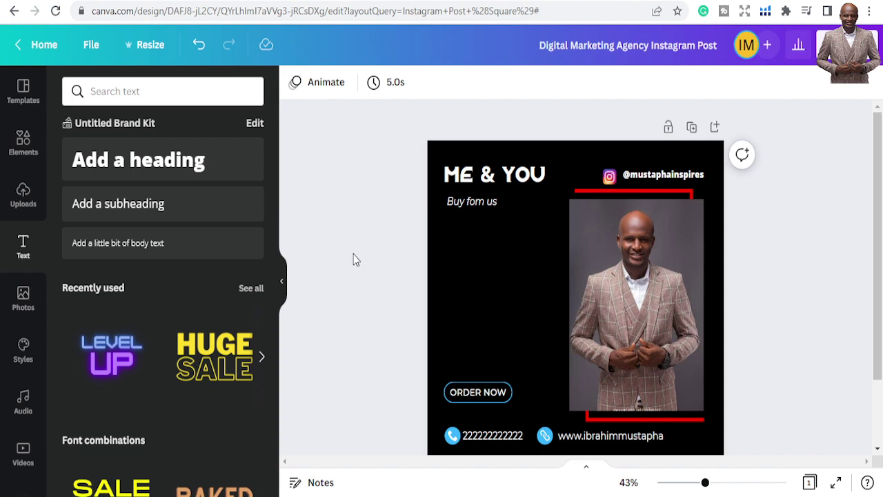
click(845, 45)
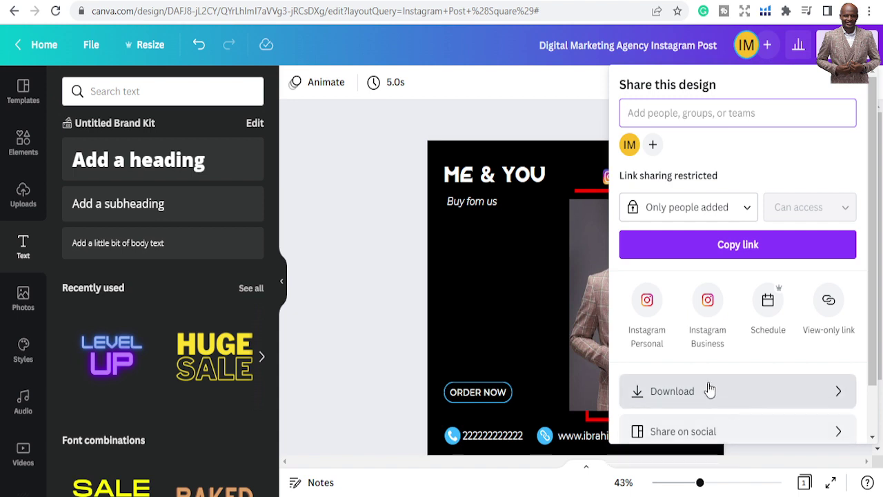
scroll(713, 429, down, 1)
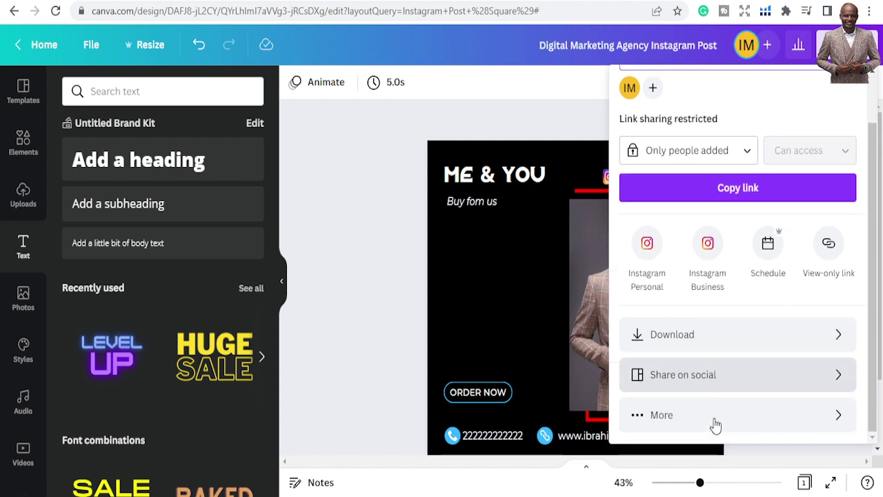
click(329, 240)
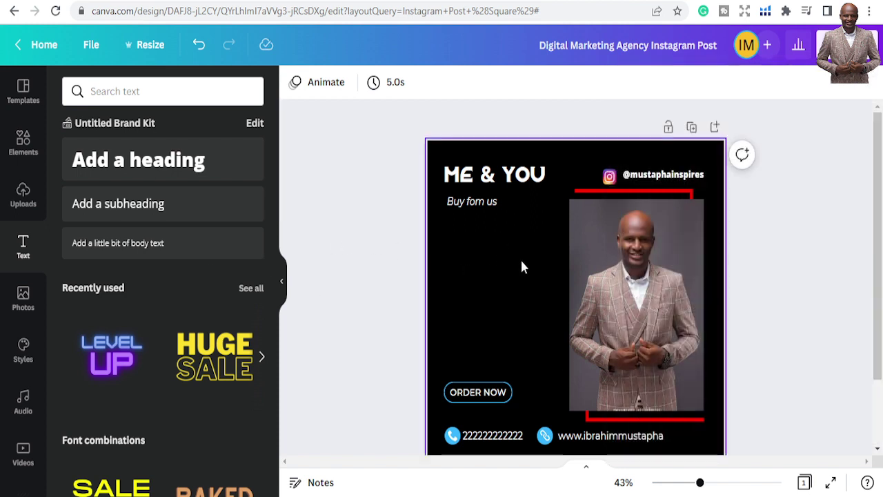